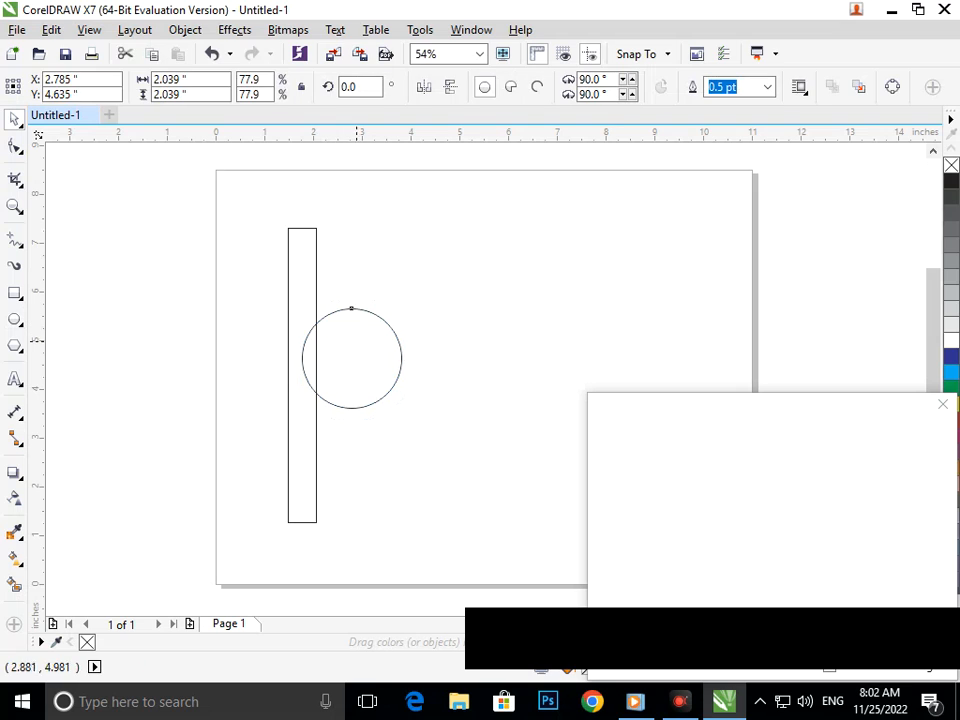
Create a smaller concentric copy of the circle, about 0.85 inch across, touching the vertical bar's inner edge
left_click_drag(393, 413, 365, 380)
right_click(365, 380)
left_click(371, 404)
key("F2")
left_click_drag(291, 338, 455, 426)
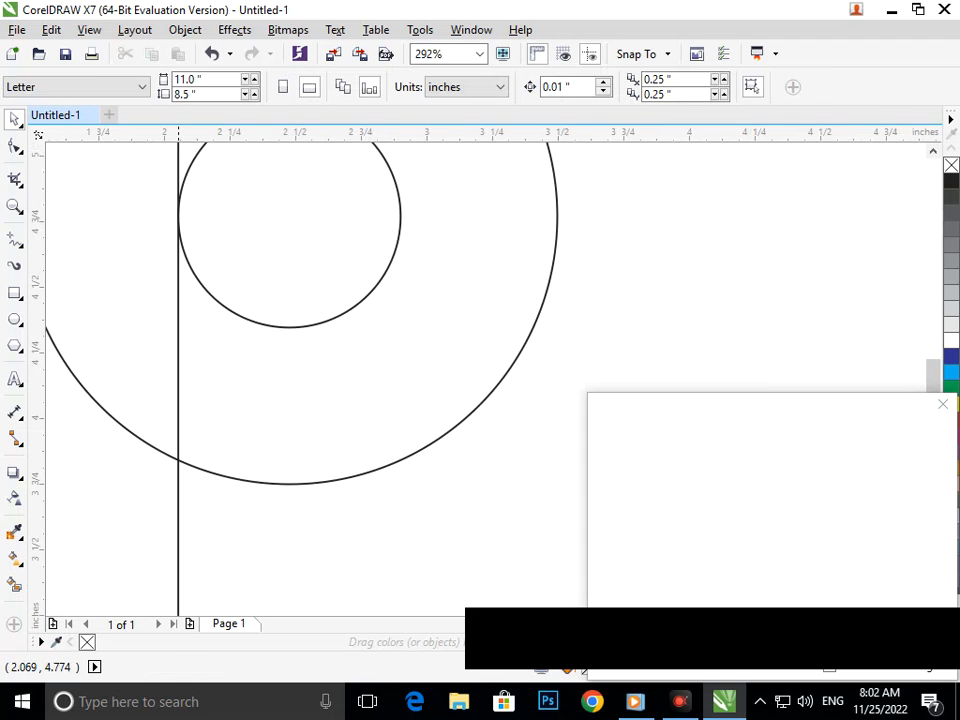
key("F3")
scroll(310, 340, "up", 7)
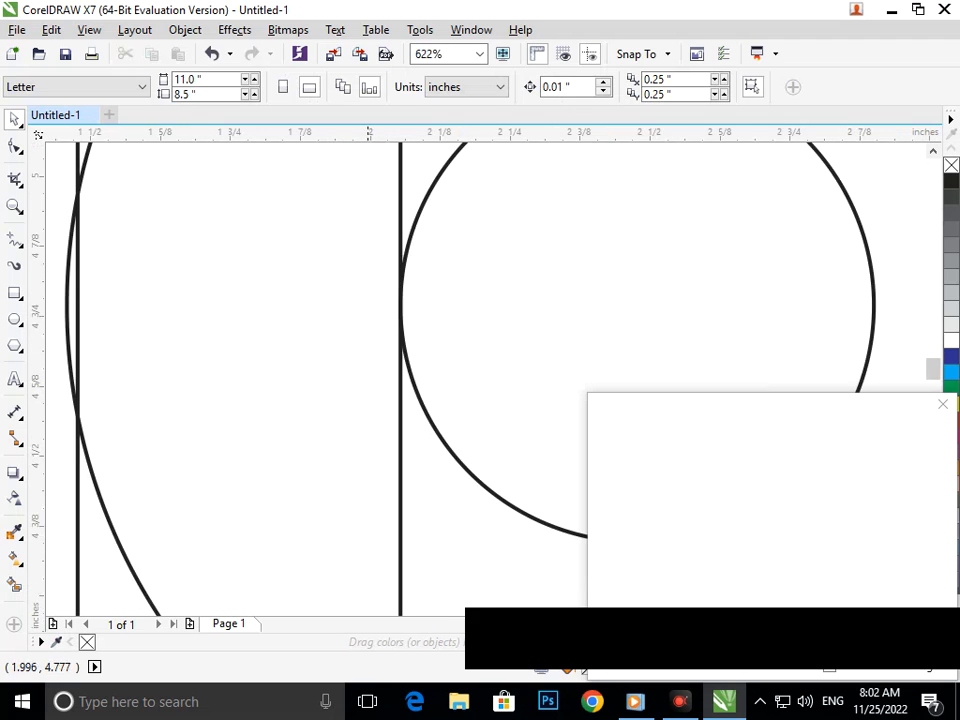
scroll(420, 347, "down", 3)
left_click(414, 388)
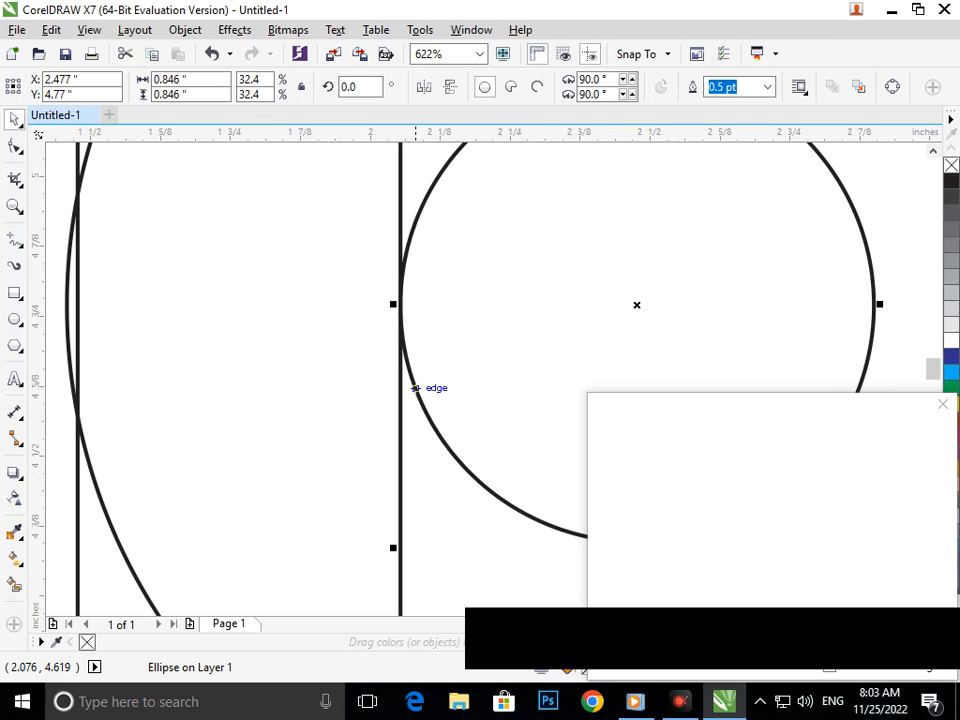
scroll(339, 449, "down", 4)
left_click(427, 487)
Align the large circle so its edge touches the vertical bar's outer edge
left_click_drag(272, 330, 355, 407)
key("F2")
left_click_drag(290, 227, 457, 372)
left_click_drag(437, 343, 399, 298)
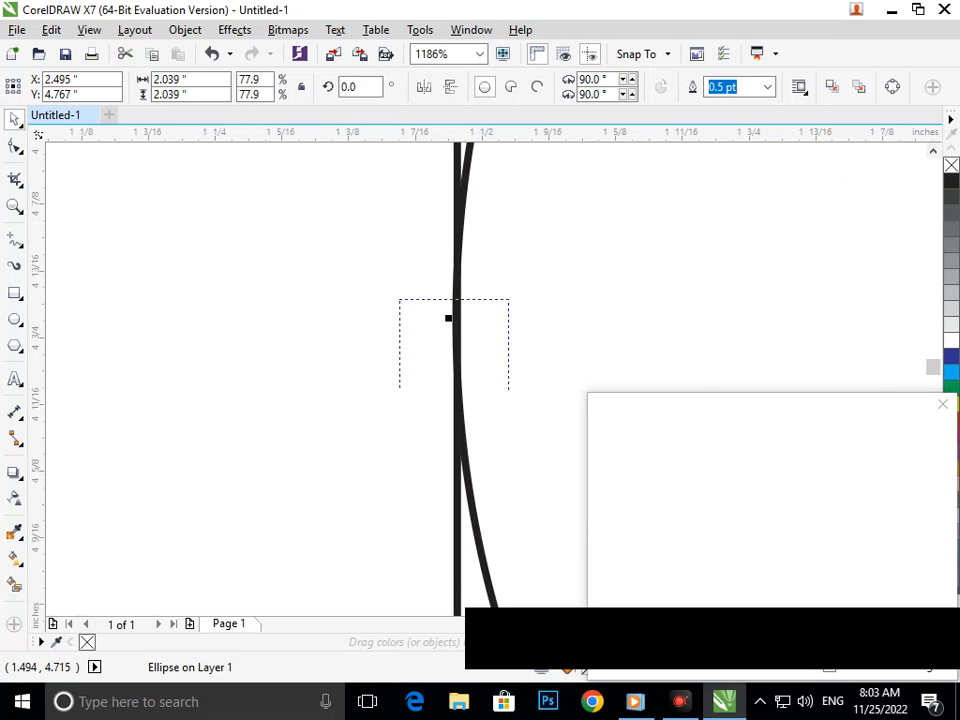
key("F3")
key("F3")
left_click(451, 409)
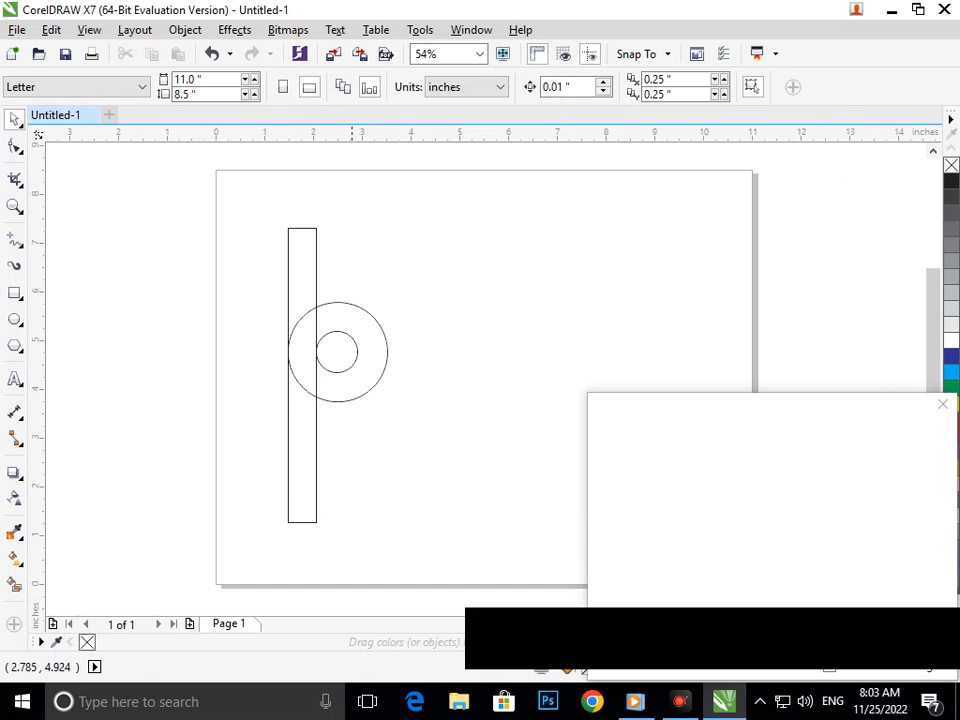
Move both concentric circles up the bar and place an overlapping copy of the pair to their right, centred about X 3.94, Y 5.77 inches
left_click_drag(226, 283, 456, 438)
left_click_drag(344, 355, 409, 302)
key("Left")
key("Left")
key("Left")
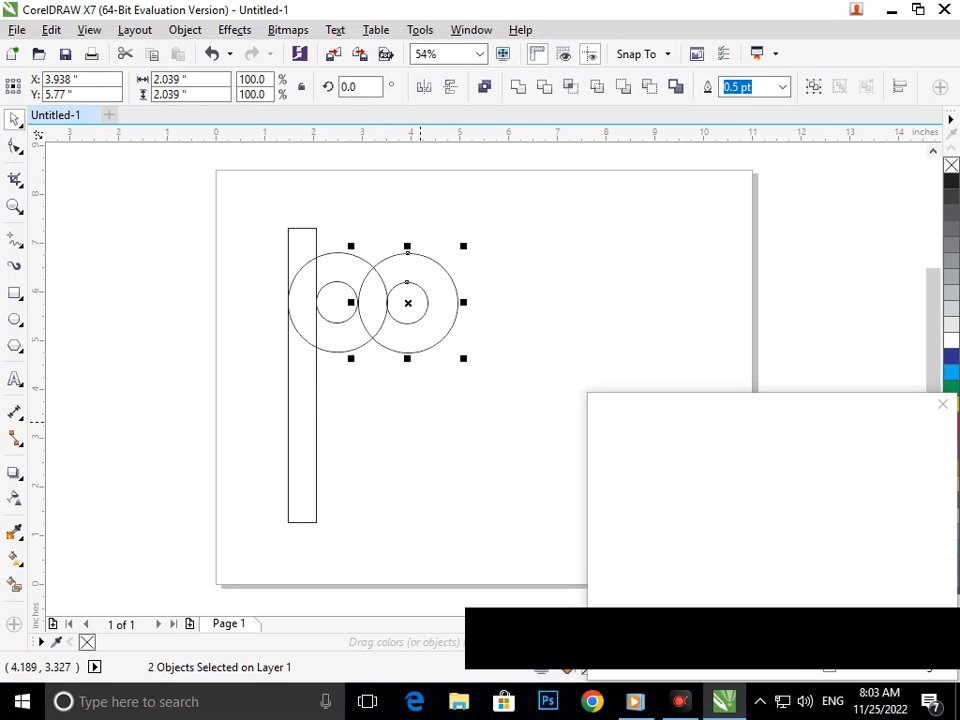
key("Right")
left_click(434, 461)
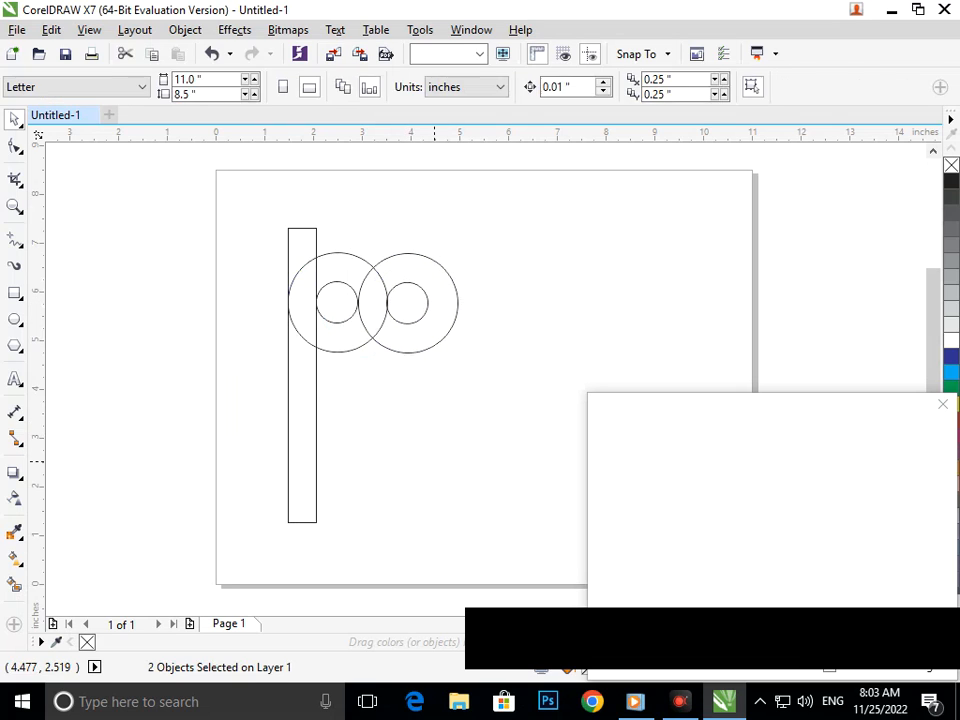
Duplicate the vertical bar to the right over the second circle pair's outer edge, centred about X 4.86 inches
left_click_drag(292, 442, 438, 447)
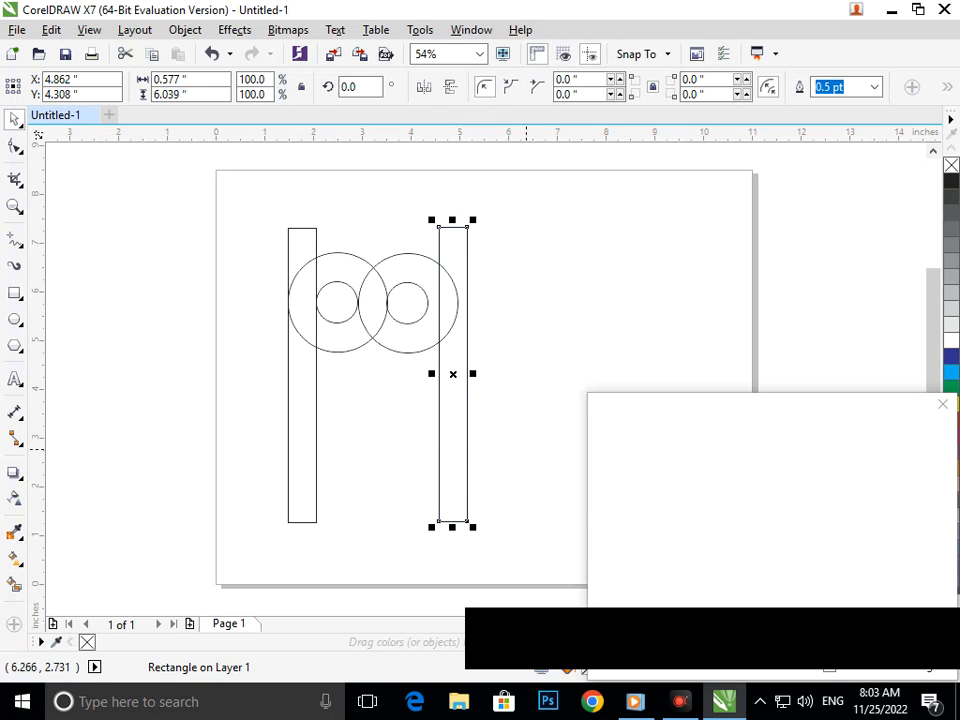
left_click(534, 450)
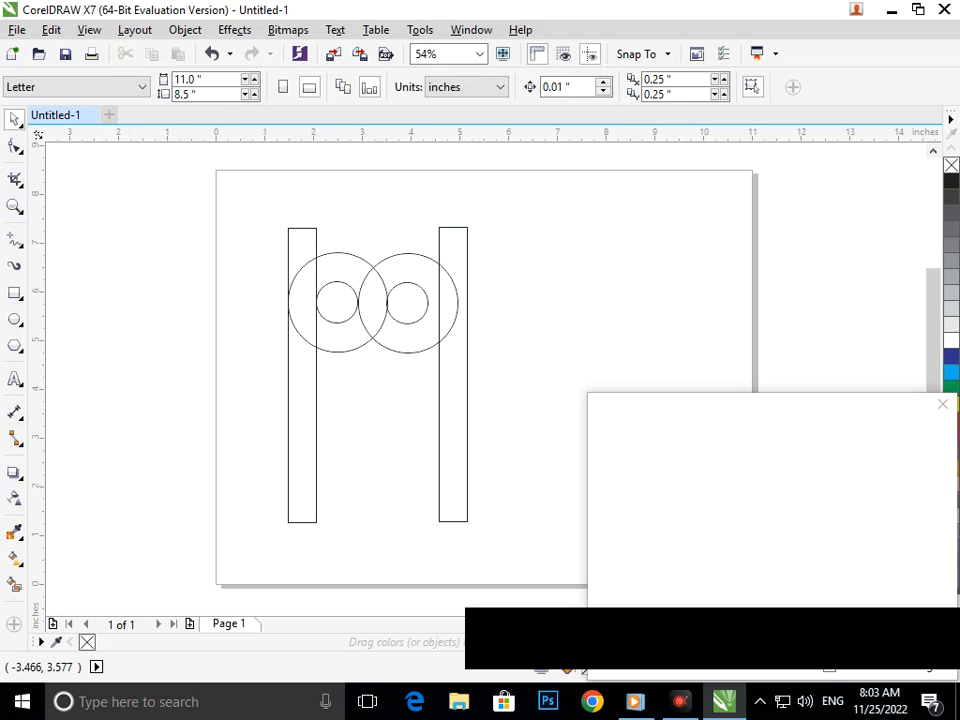
Fine-tune the right pair so its large circle touches the left small circle and its small circle touches the left large circle
left_click(15, 179)
left_click(86, 246)
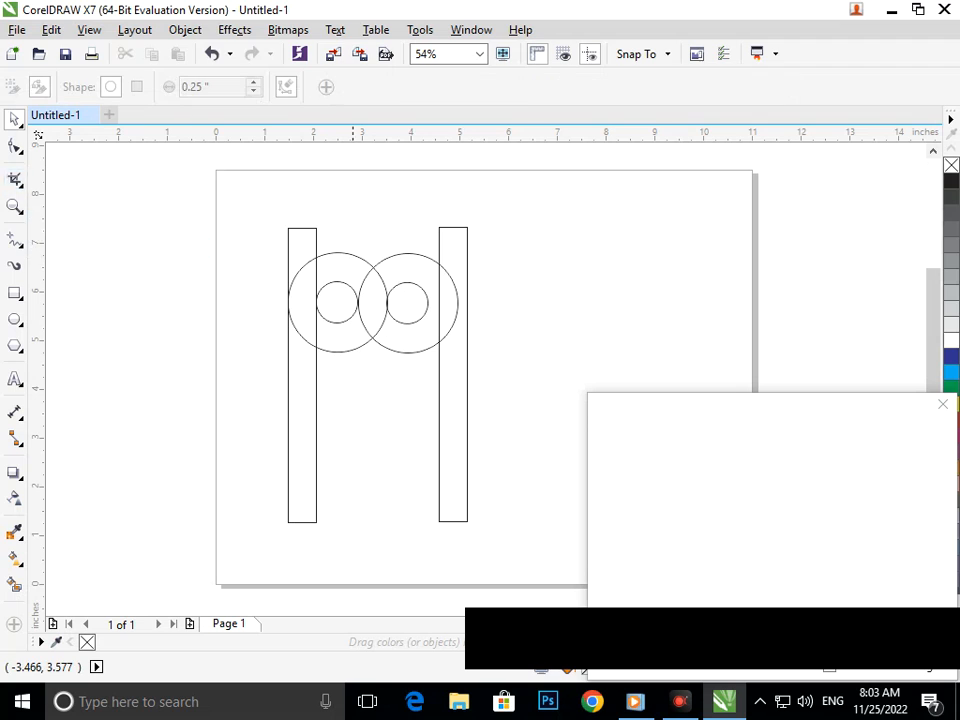
scroll(370, 280, "up", 2)
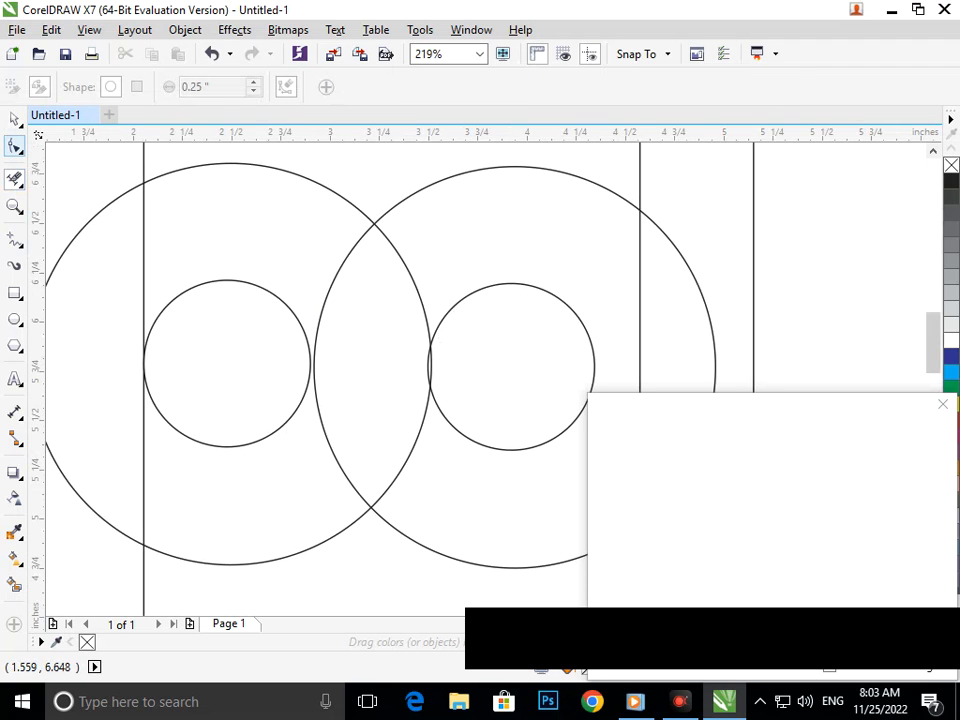
key("space")
left_click(326, 296)
left_click_drag(326, 296, 320, 296)
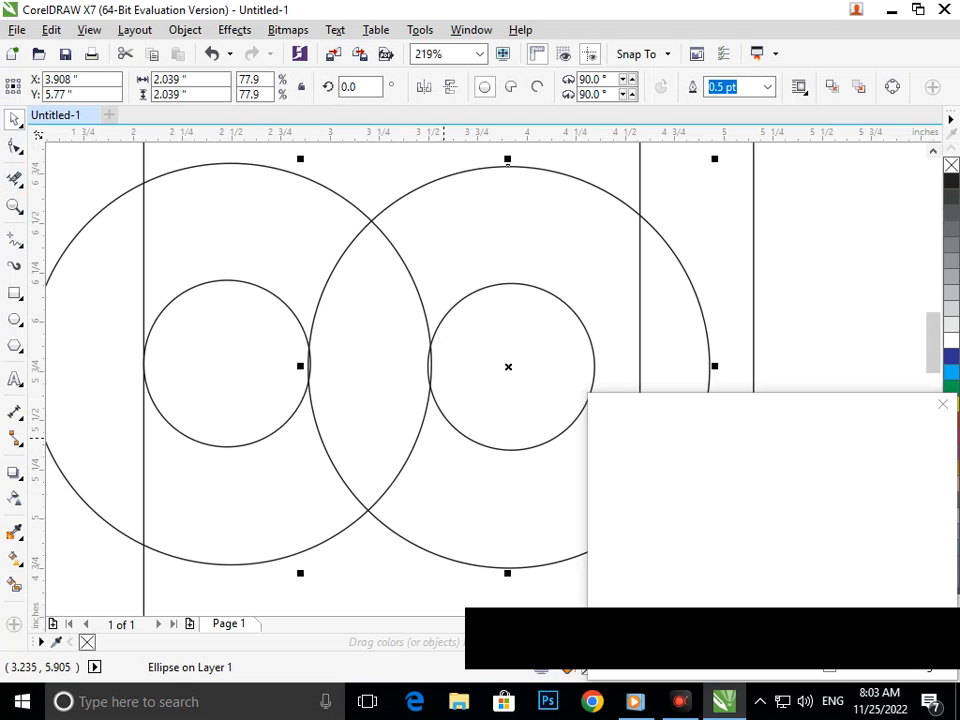
left_click(828, 193)
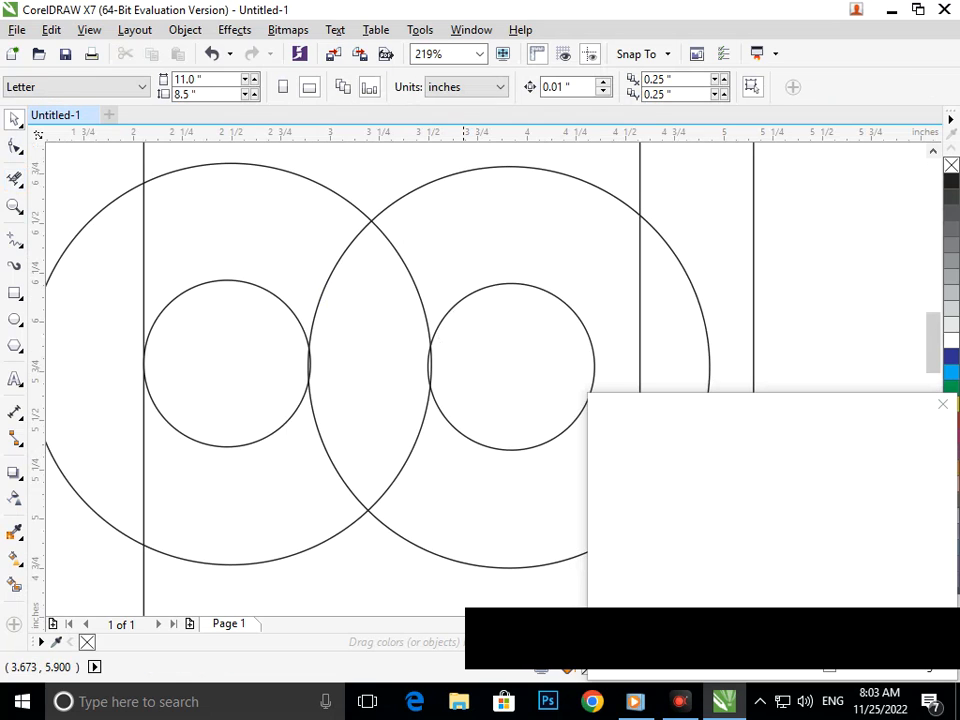
left_click(453, 306)
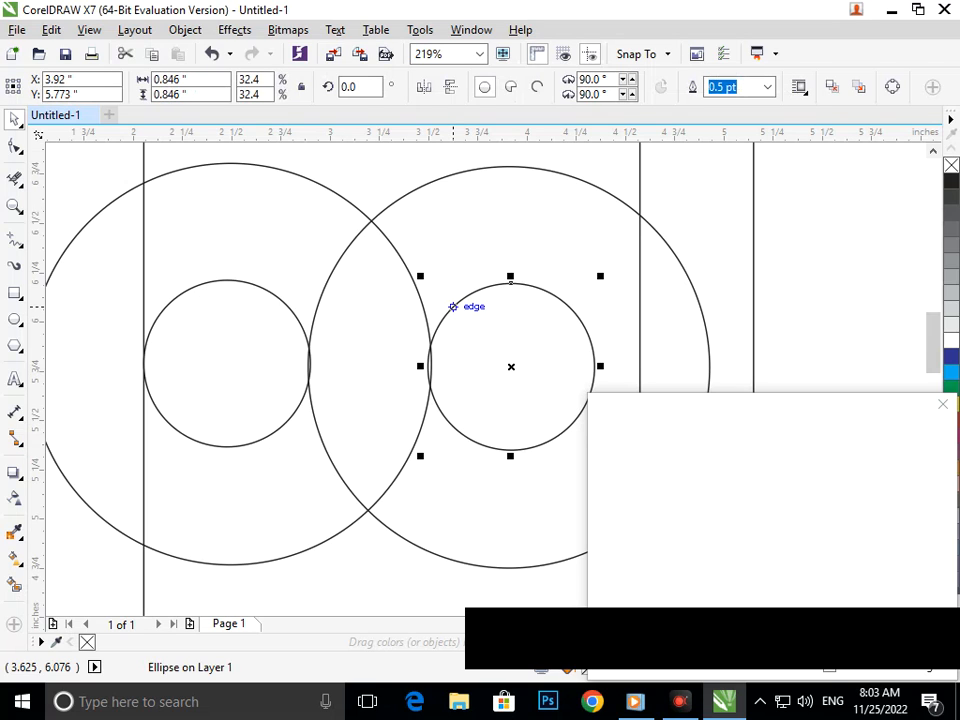
left_click_drag(453, 306, 455, 307)
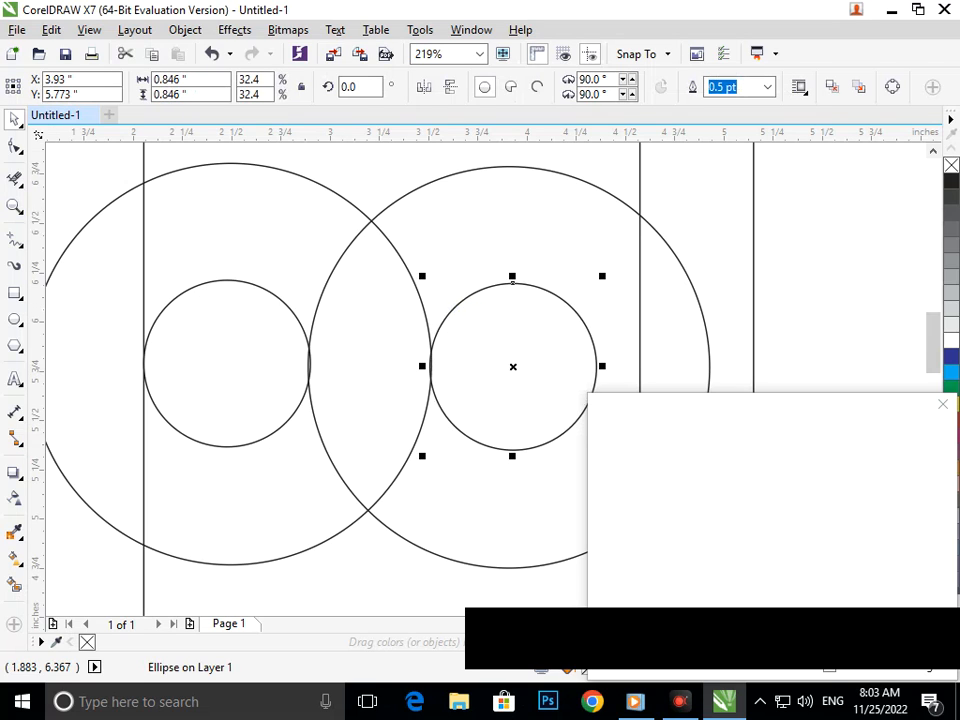
Remove the two overlapping arc segments where the large circles cross, using Virtual Segment Delete
left_click(14, 179)
left_click(325, 281)
left_click(413, 446)
key("shift+F4")
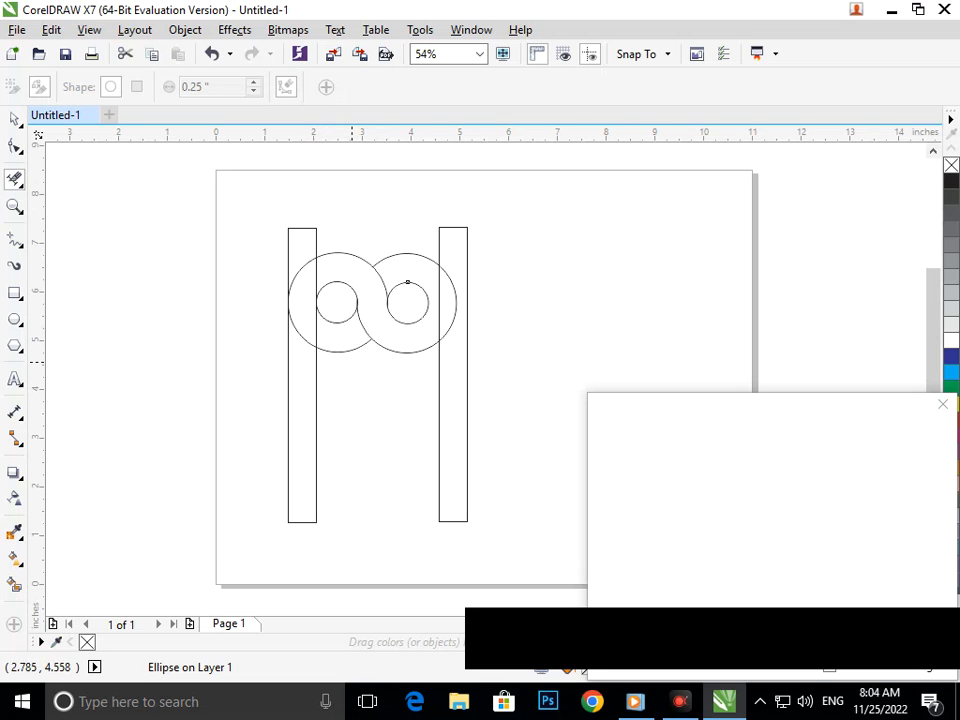
Draw a vertical Pen line about 1.01 inches long from inside the left small circle down past the large circle's lower edge
scroll(323, 340, "up", 3)
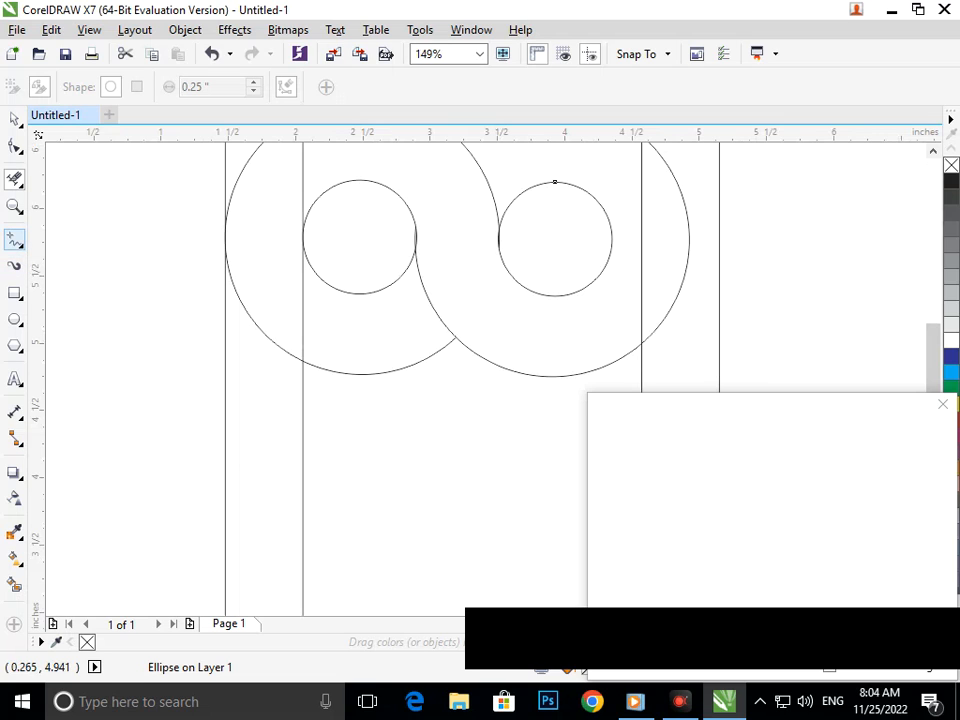
mouse_move(14, 240)
left_mouse_down()
mouse_move(81, 319)
mouse_move(64, 302)
left_mouse_up()
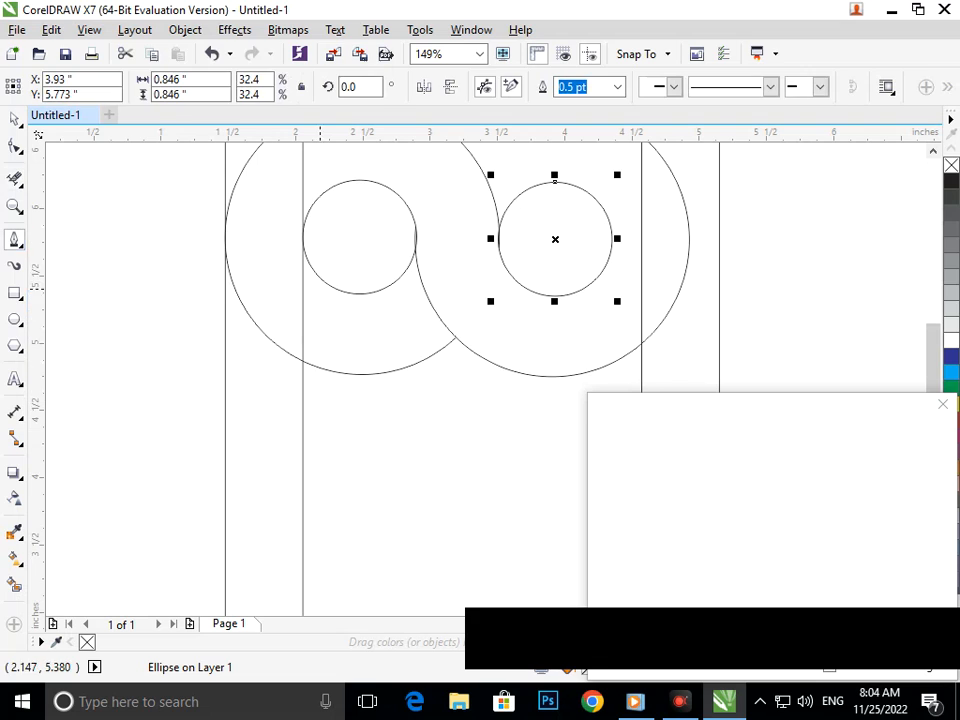
left_click(313, 249)
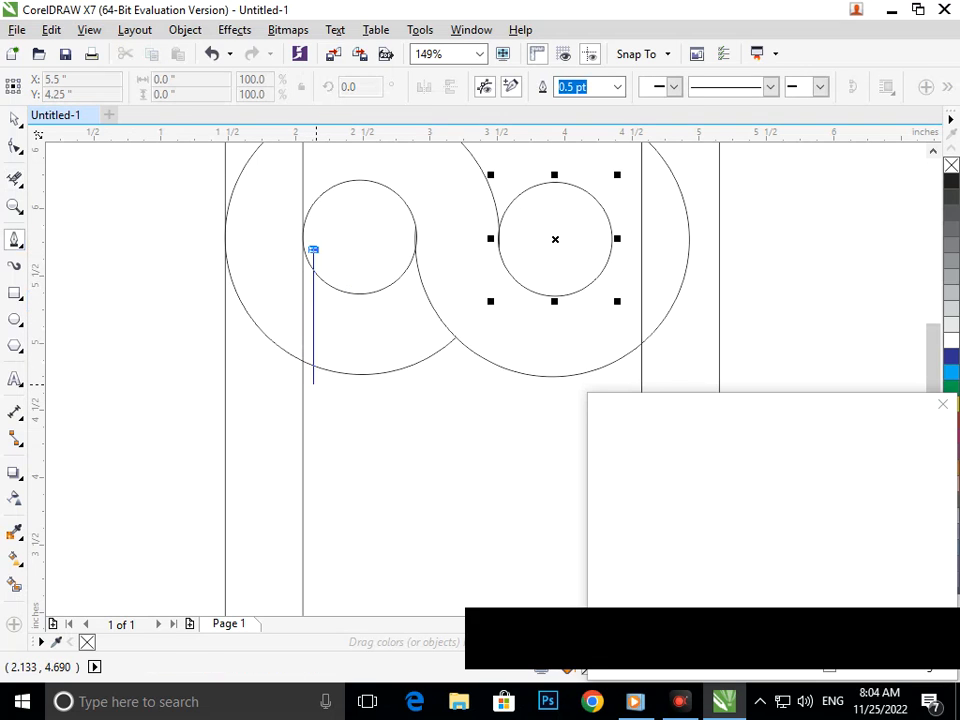
double_click(313, 384)
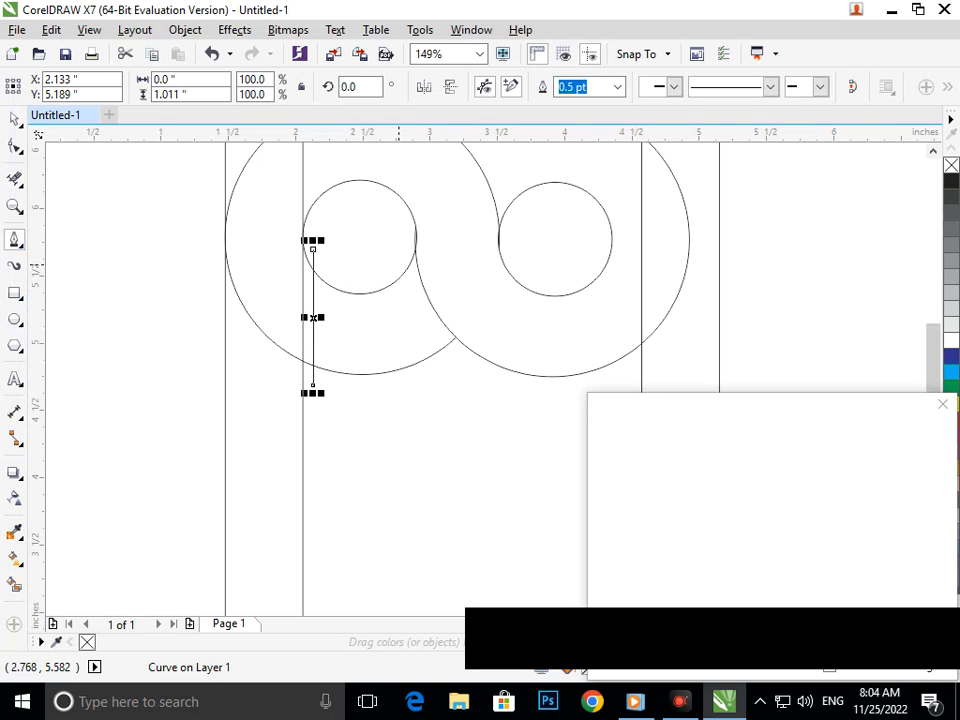
Draw a Pen curve about 0.43 by 0.82 inch from inside the left small circle down to where the large circles meet
left_click(400, 246)
left_click_drag(457, 353, 521, 384)
key("F2")
left_click_drag(461, 261, 495, 311)
key("shift+F4")
key("F2")
left_click_drag(309, 212, 530, 391)
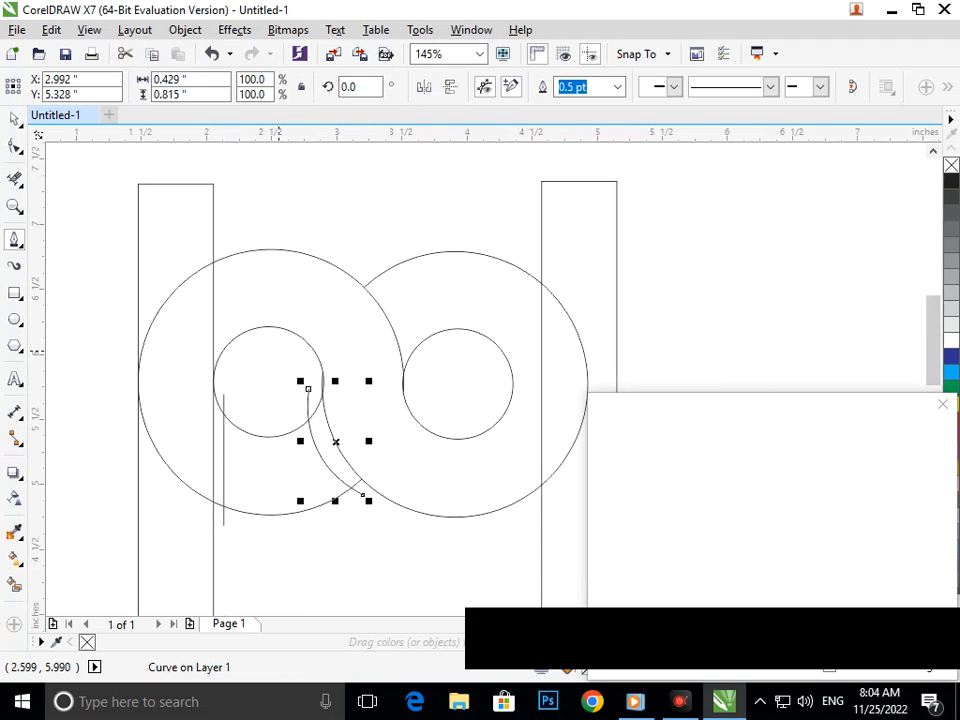
left_click(407, 330)
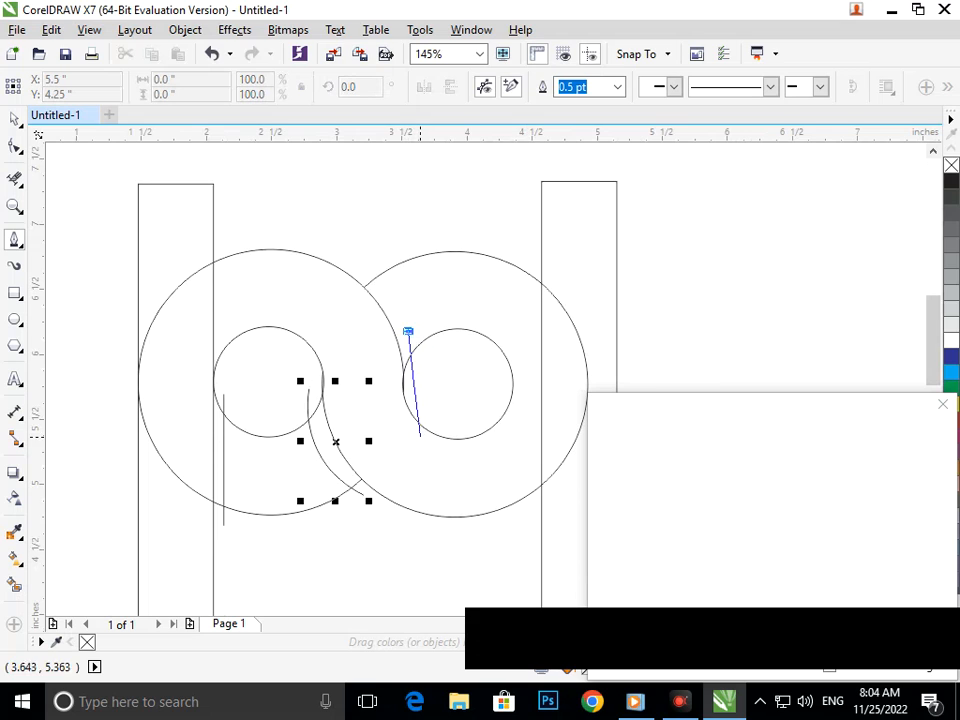
left_click_drag(418, 442, 408, 508)
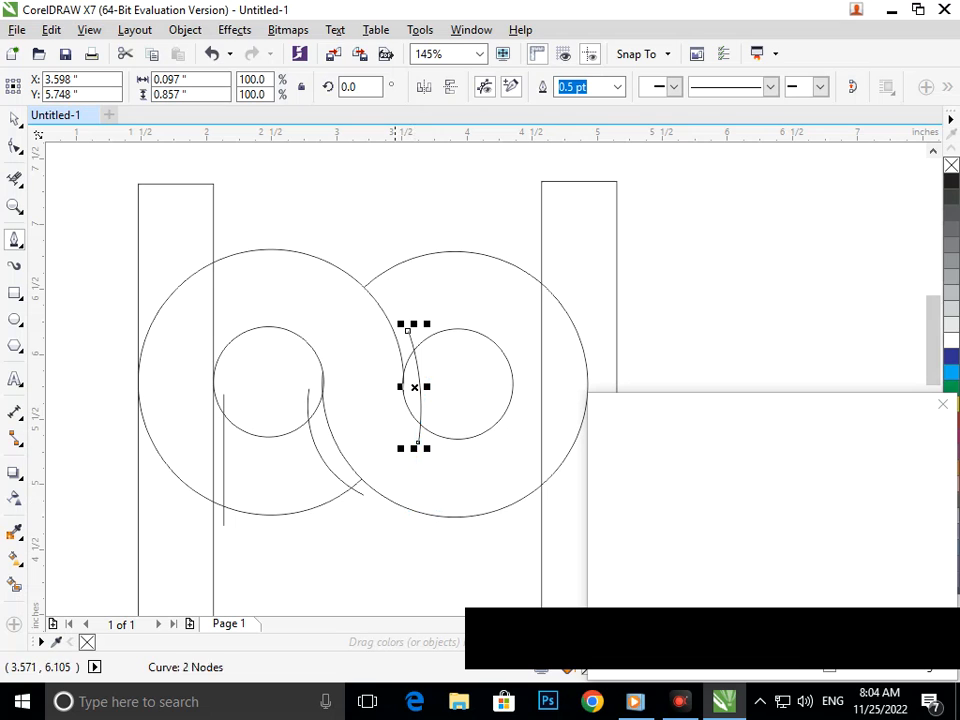
key("ctrl+z")
Draw a Pen curve about 0.43 by 0.95 inch from above the upper junction of the large circles into the right small circle
left_click(364, 251)
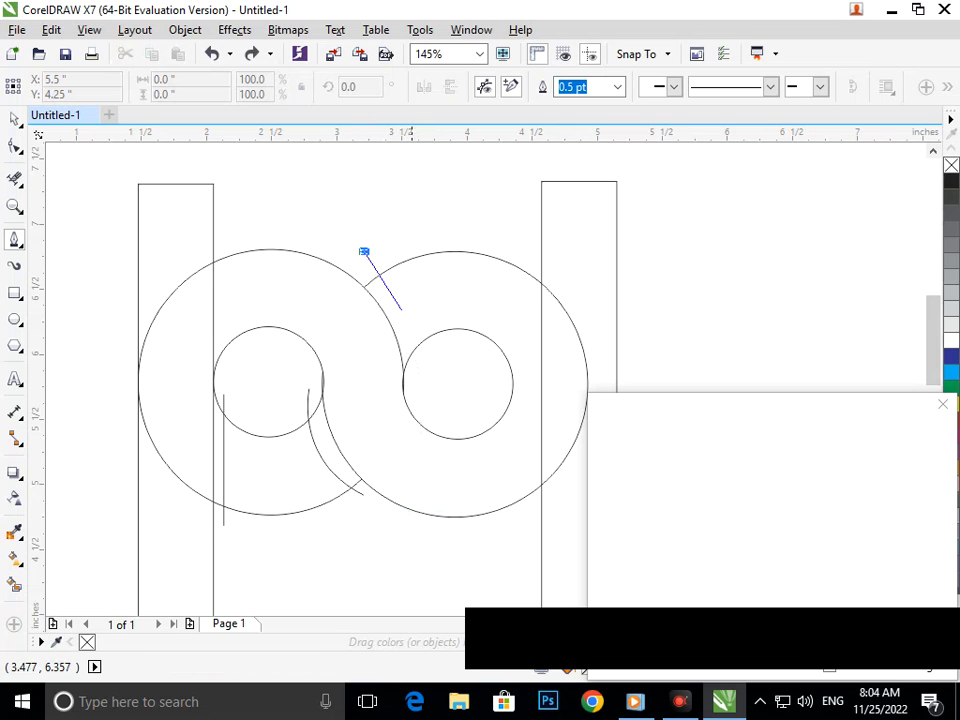
left_click_drag(418, 375, 411, 452)
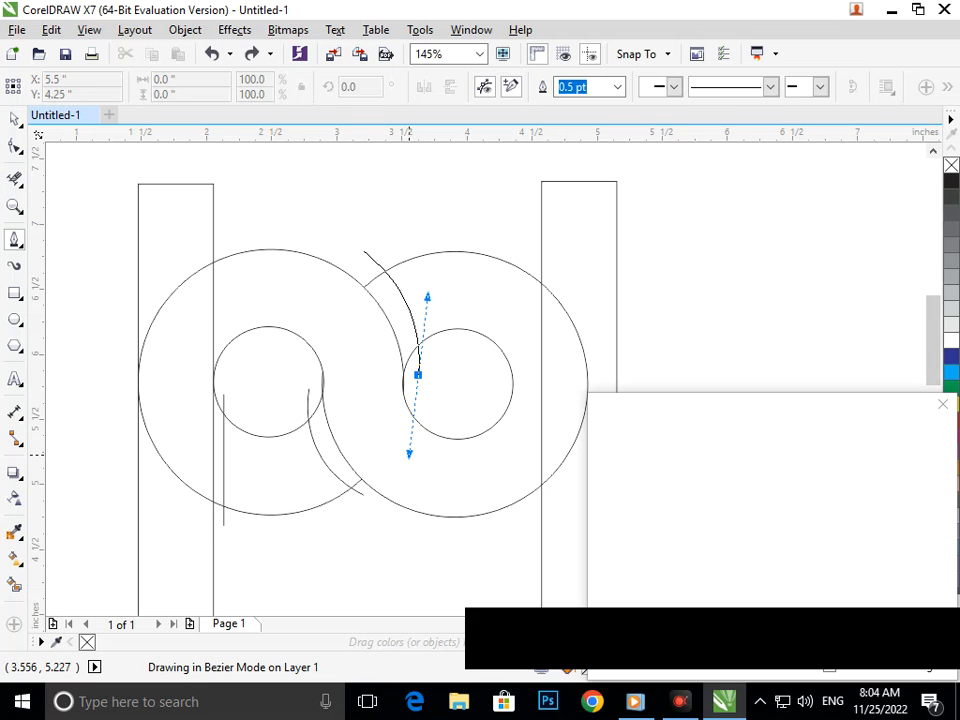
key("space")
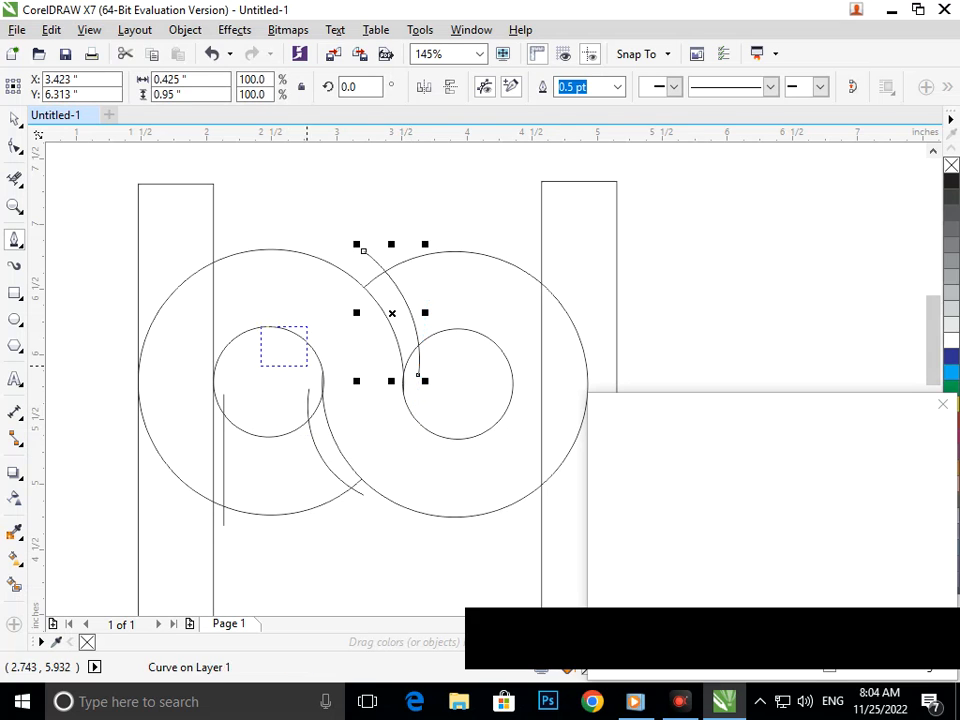
scroll(312, 341, "down", 5)
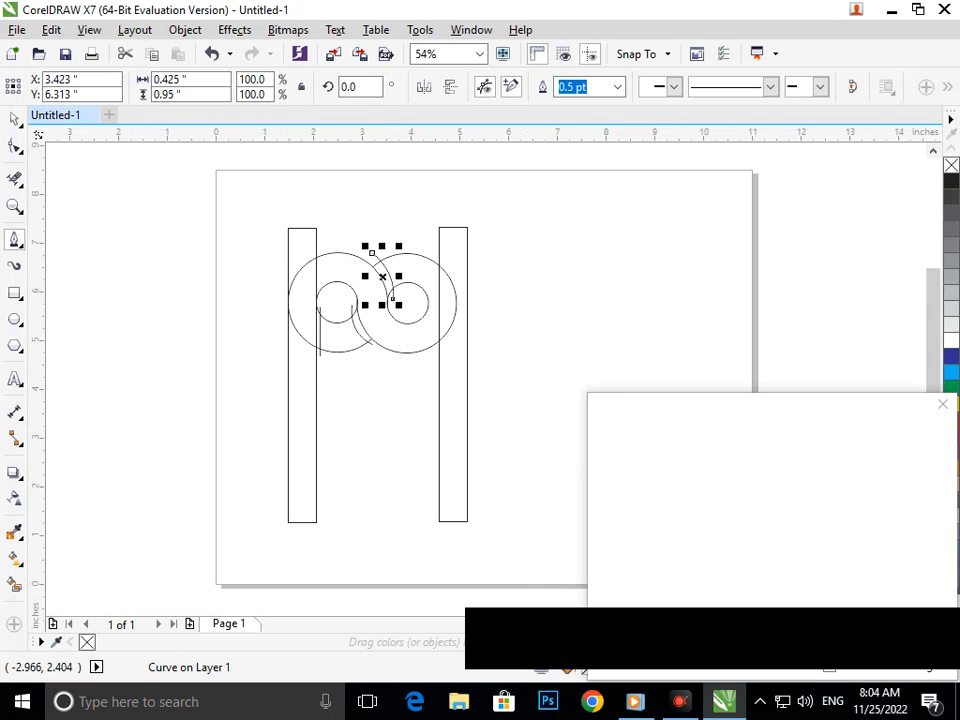
left_click(14, 585)
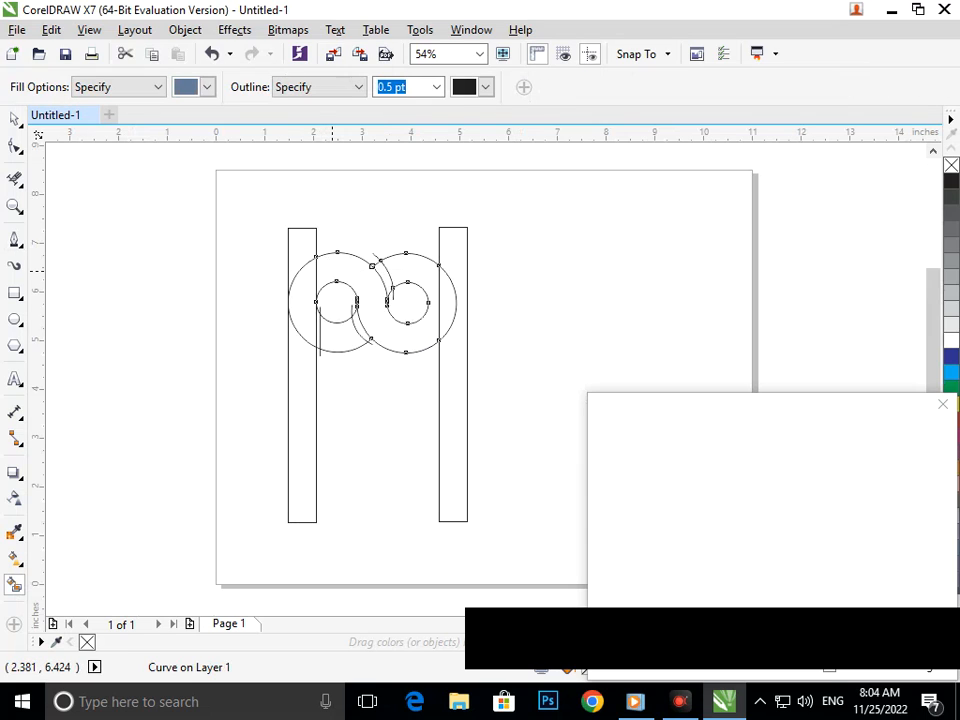
left_click(333, 270)
key("ctrl+z")
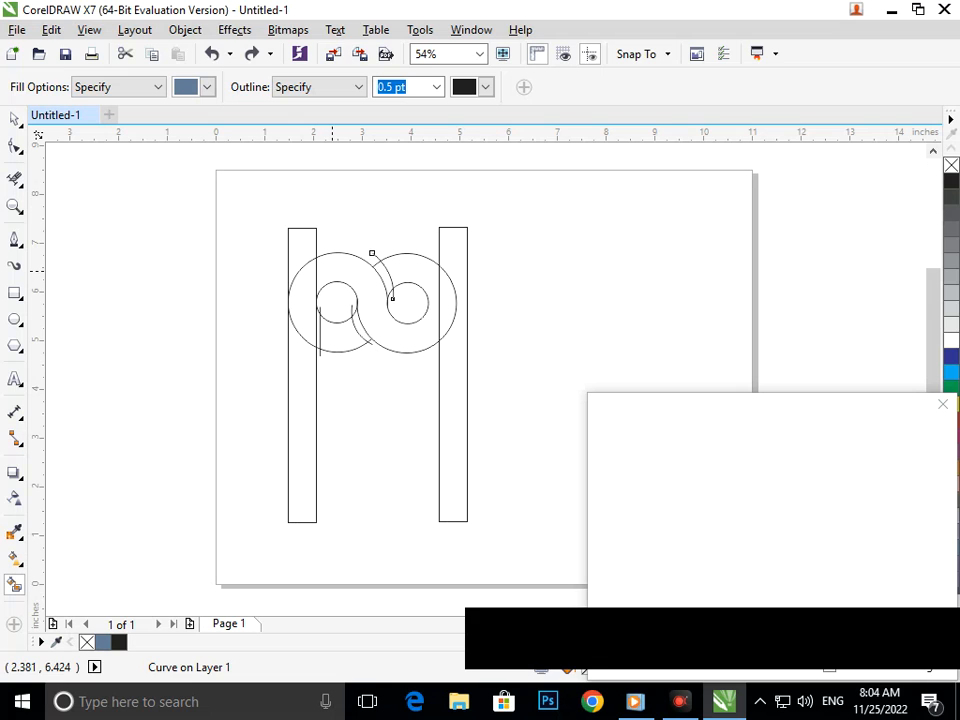
Move the right bar left until its outer edge lines up with the right large circle's outer edge
left_click(14, 119)
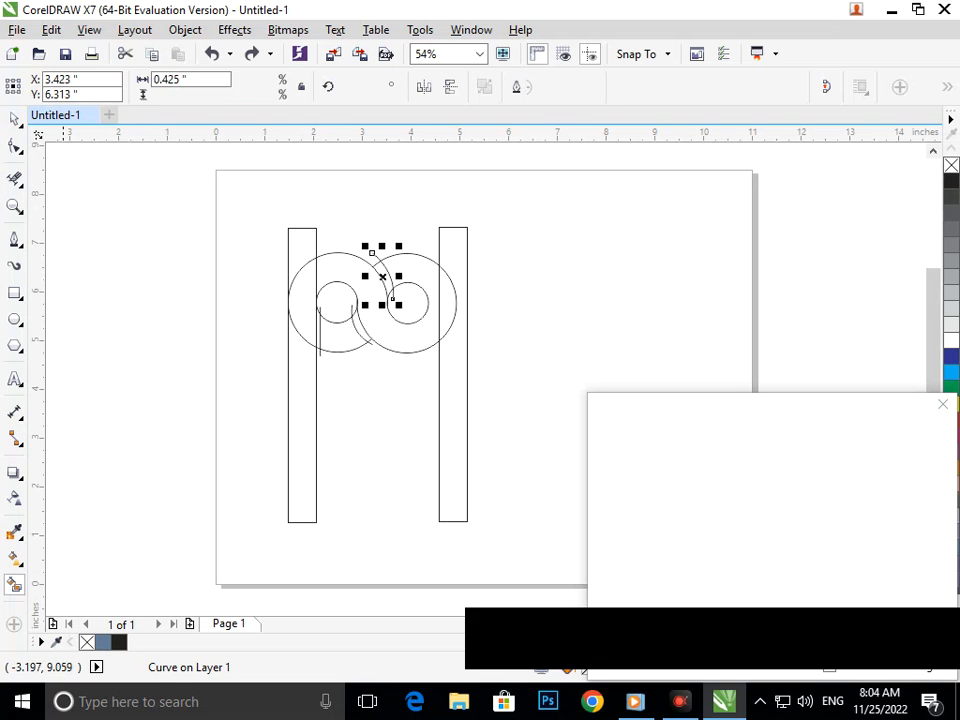
left_click(458, 436)
left_click_drag(467, 436, 456, 436)
left_click(15, 584)
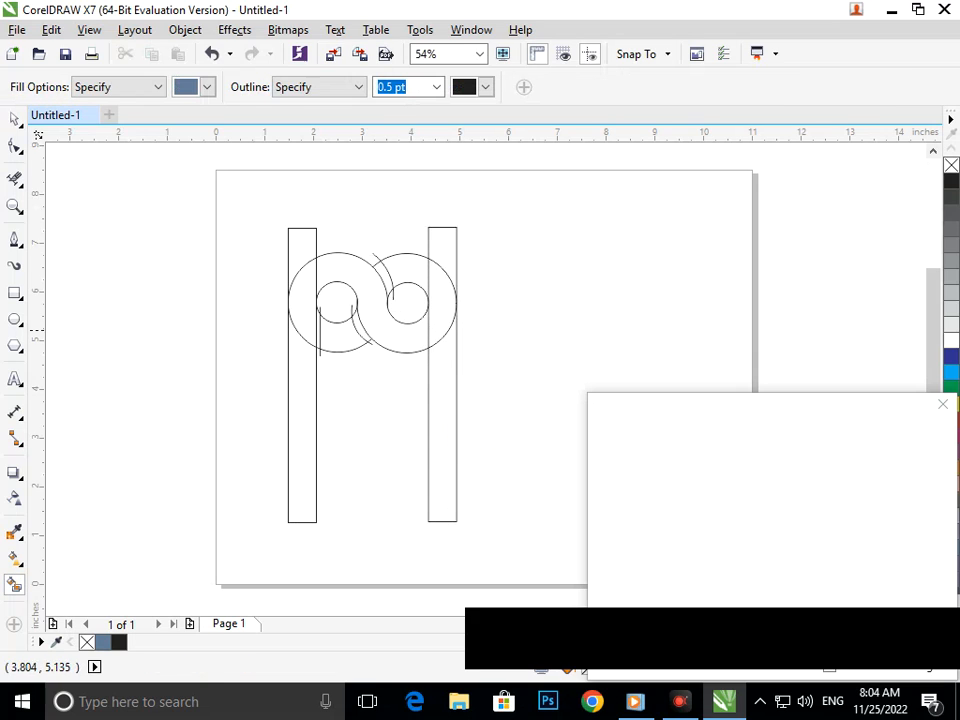
left_click(407, 329)
key("ctrl+z")
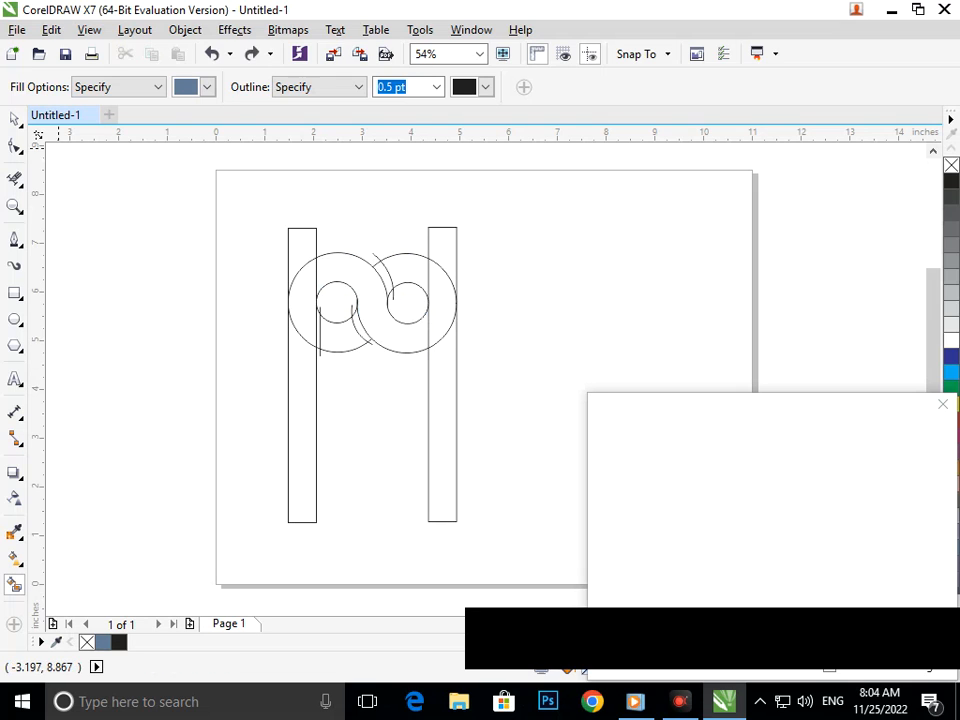
Nudge the right bar 0.01 inch left to overlap the circles' edges, deselect it, and activate Smart Fill
left_click(15, 118)
left_click(71, 118)
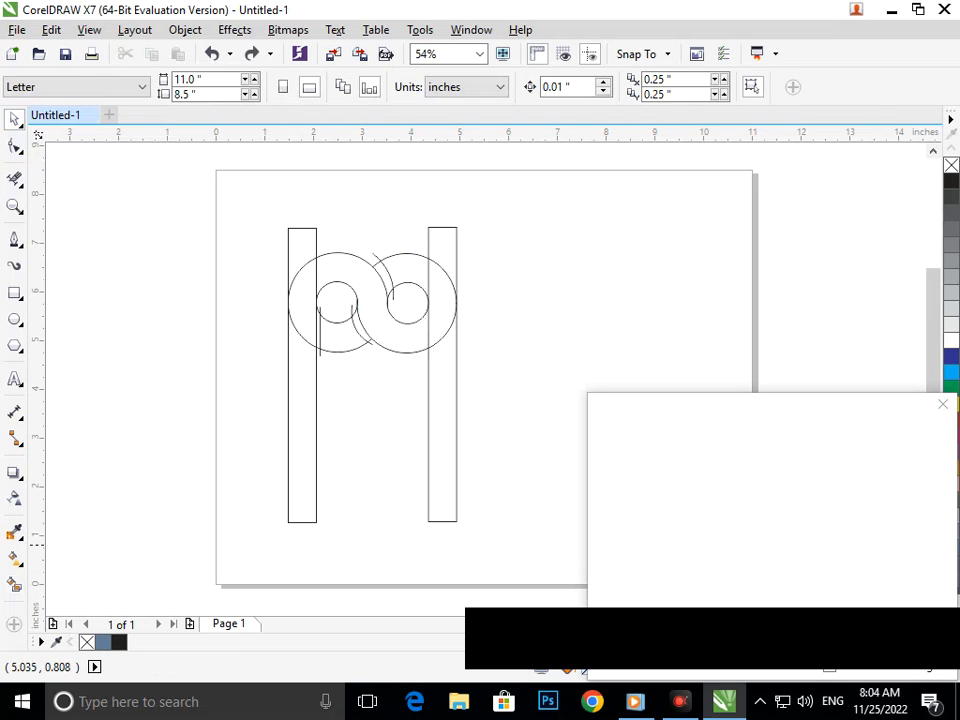
left_click(441, 521)
key("Left")
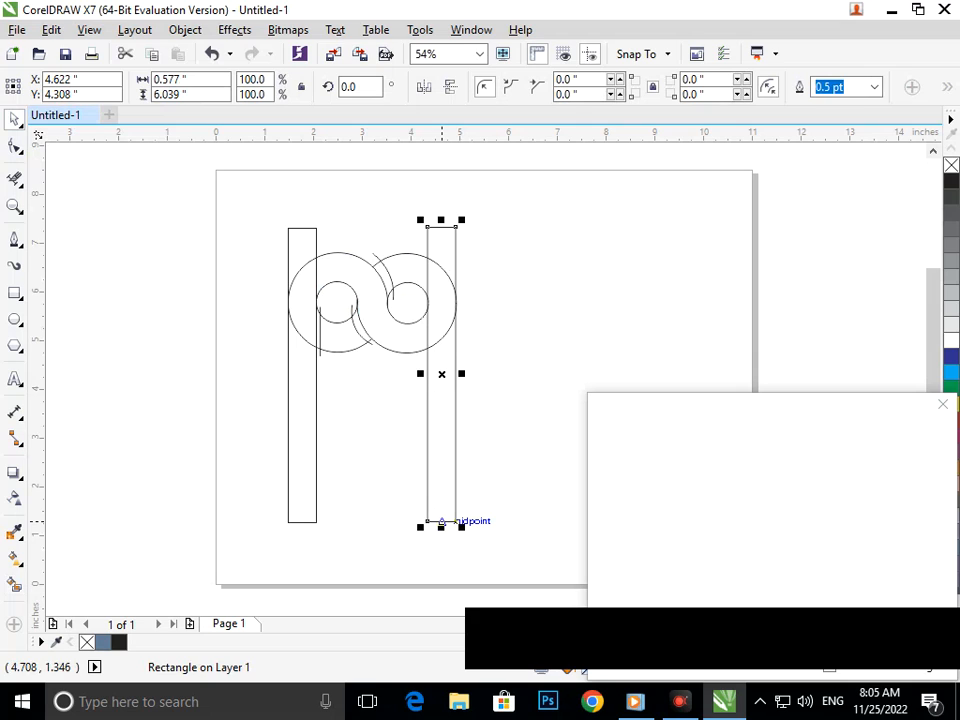
left_click(103, 536)
left_click(15, 585)
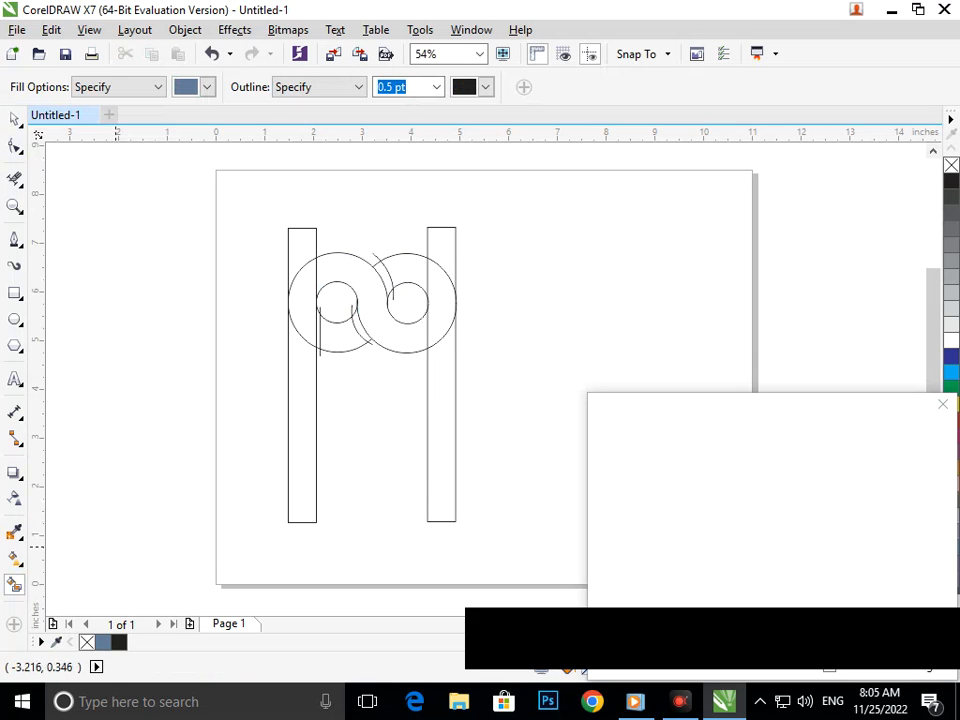
Smart-fill the S-shaped band, the left ring's lower segment, and the ring's overlap with the left bar in slate blue
left_click(402, 331)
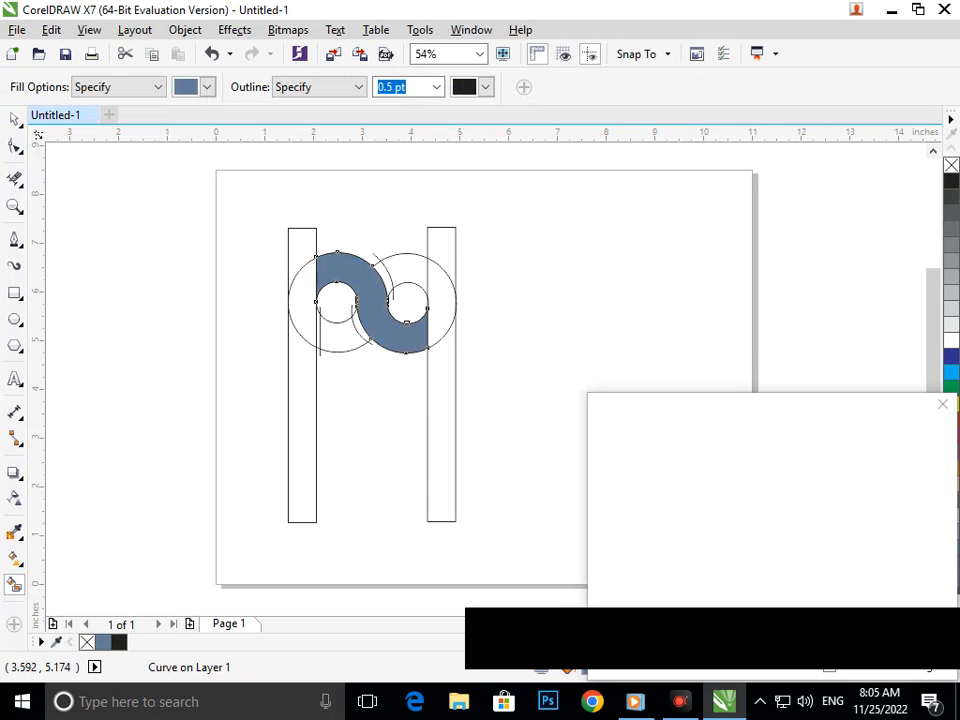
left_click(328, 338)
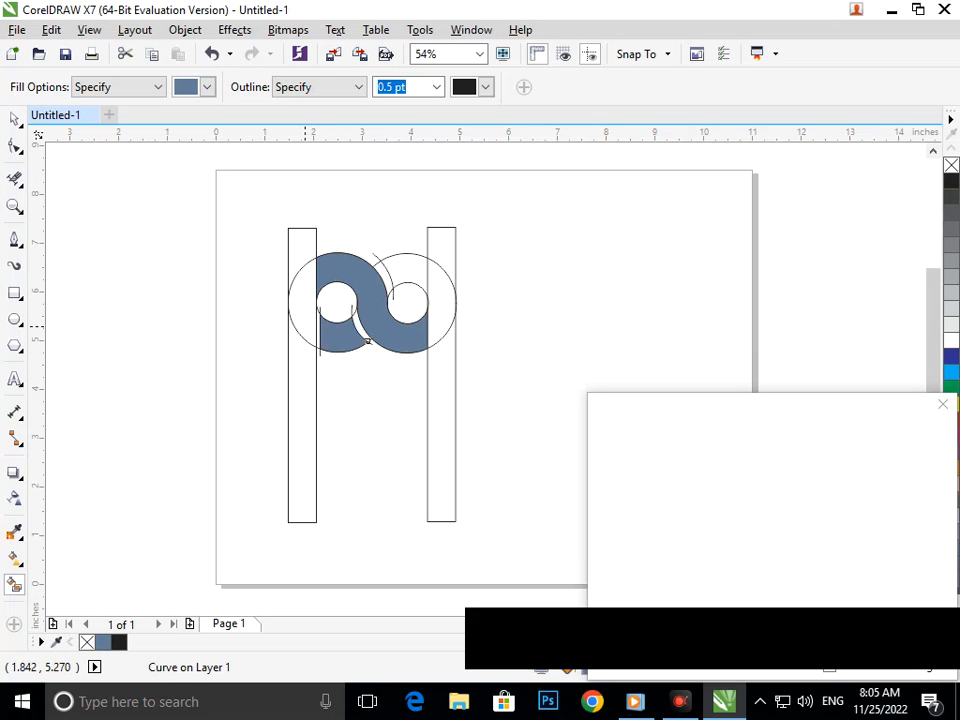
left_click(302, 323)
Try to smart-fill the left bar below the ring and the right ring's upper segment
left_click(316, 347)
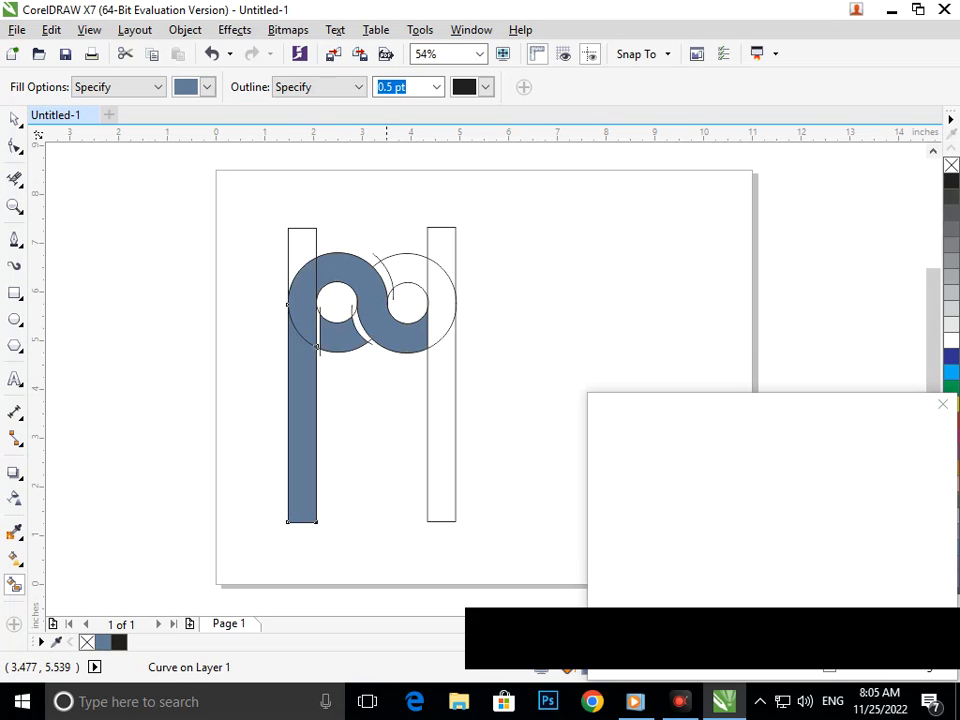
left_click(406, 284)
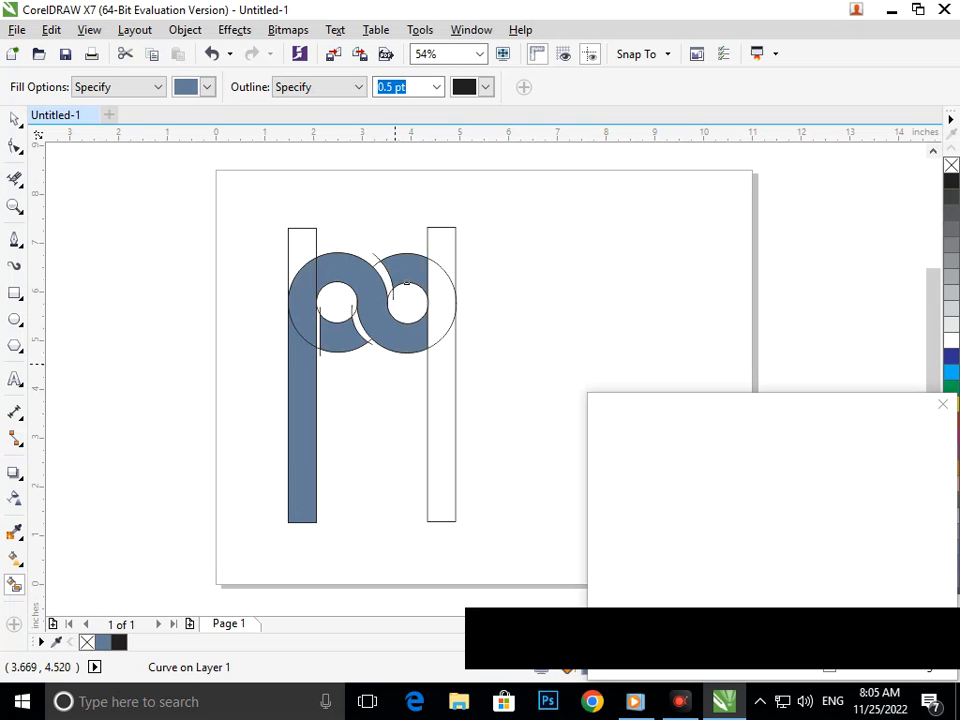
key("ctrl+z")
key("ctrl+z")
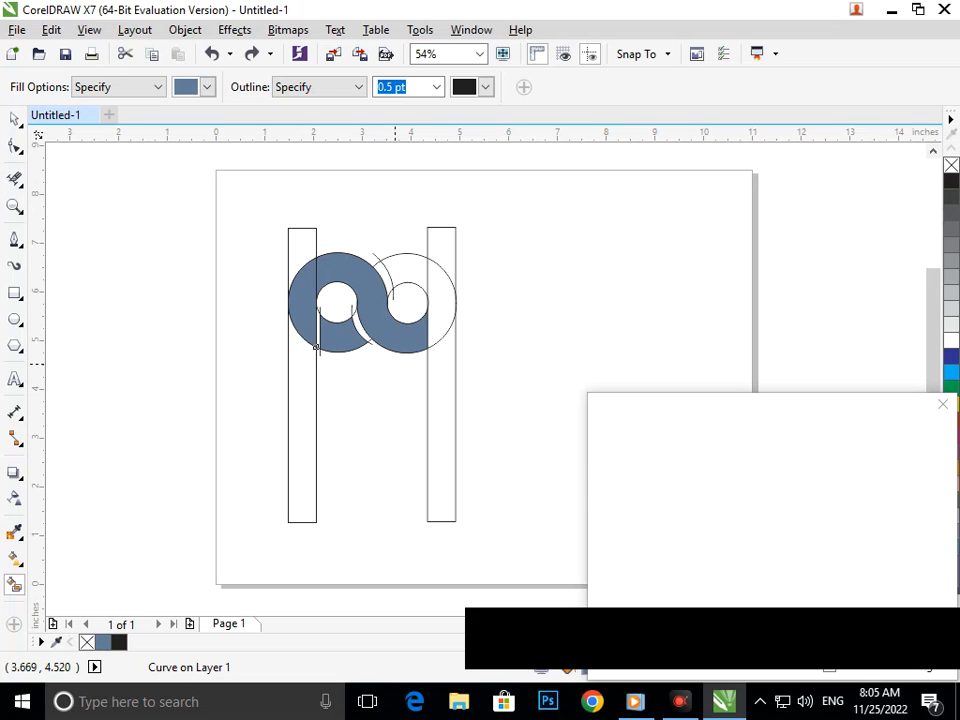
Draw an ellipse about 0.58 by 1.02 inches spanning the left bar's width near its lower end
key("F7")
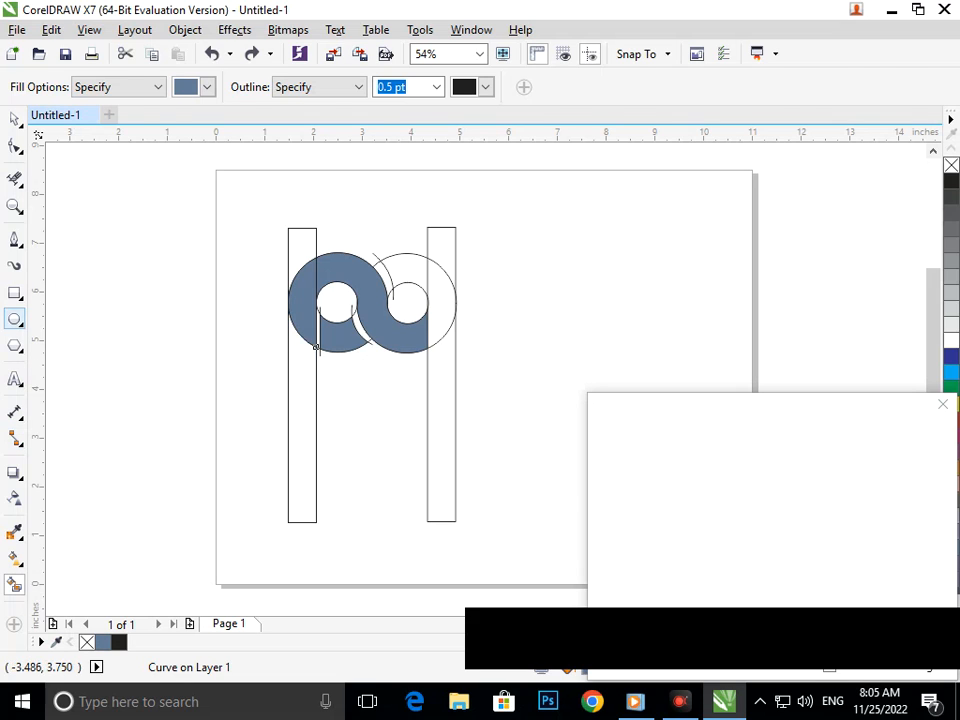
left_click(316, 347)
left_click_drag(288, 431, 316, 481)
left_click(14, 118)
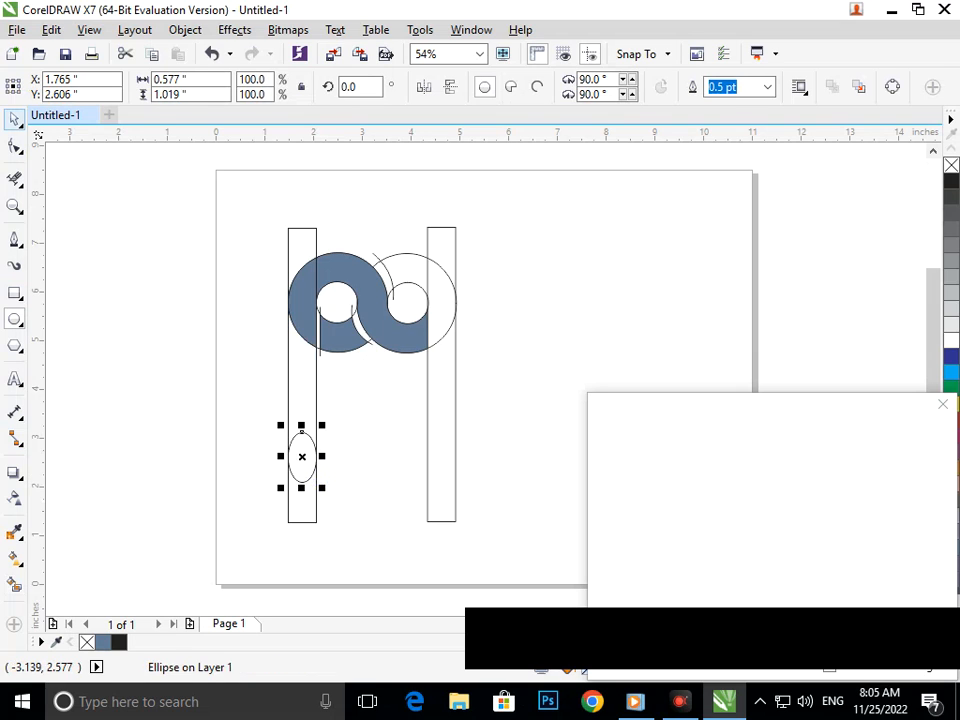
left_click(129, 333)
Shorten the left bar from below so that it ends at the ellipse's lower edge
left_click(306, 522)
left_click_drag(301, 527, 301, 481)
left_click(373, 531)
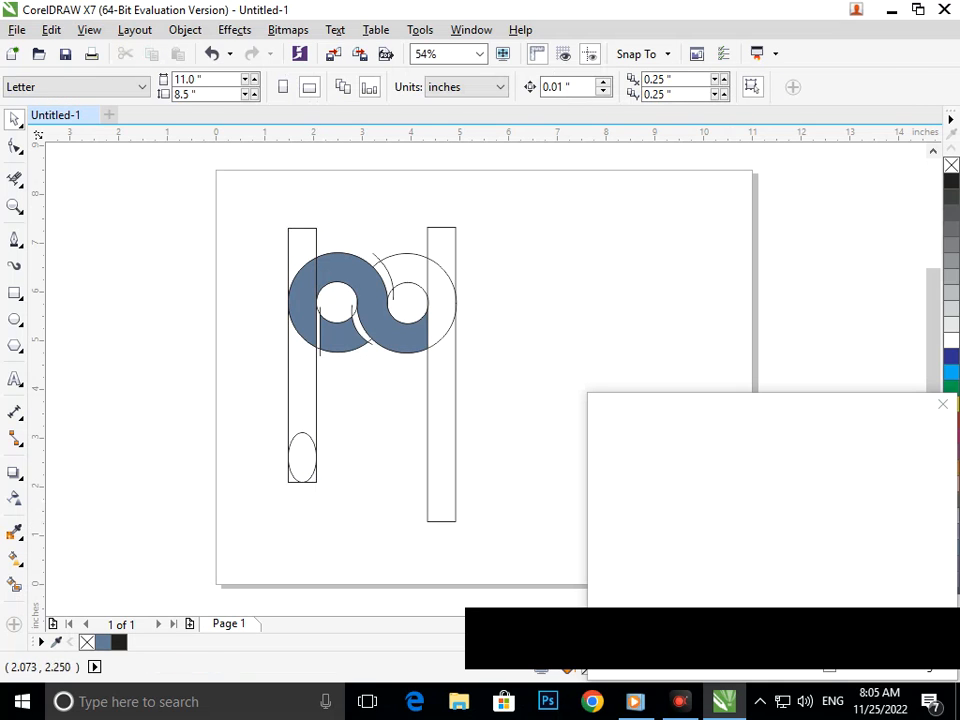
Shorten the right bar to the left bar's lower end, using a horizontal guideline placed along the bars' bottoms
left_click(432, 502)
left_click_drag(441, 522, 428, 481)
left_click_drag(455, 131, 499, 501)
left_click(494, 531)
left_click(451, 464)
left_click(449, 512)
key("F2")
left_click(347, 336)
left_click_drag(347, 336, 345, 392)
key("F3")
left_click(353, 525)
key("F2")
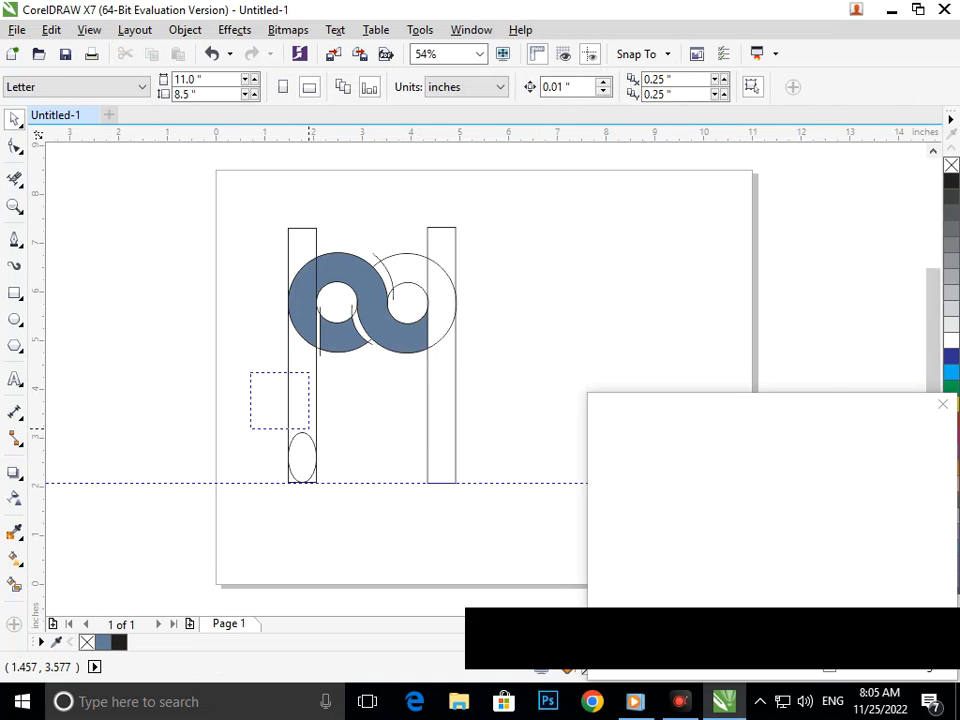
Try to trim the left bar's lower corner and parts of the ellipse with Virtual Segment Delete
left_click_drag(251, 373, 440, 526)
left_click_drag(276, 346, 379, 431)
key("F3")
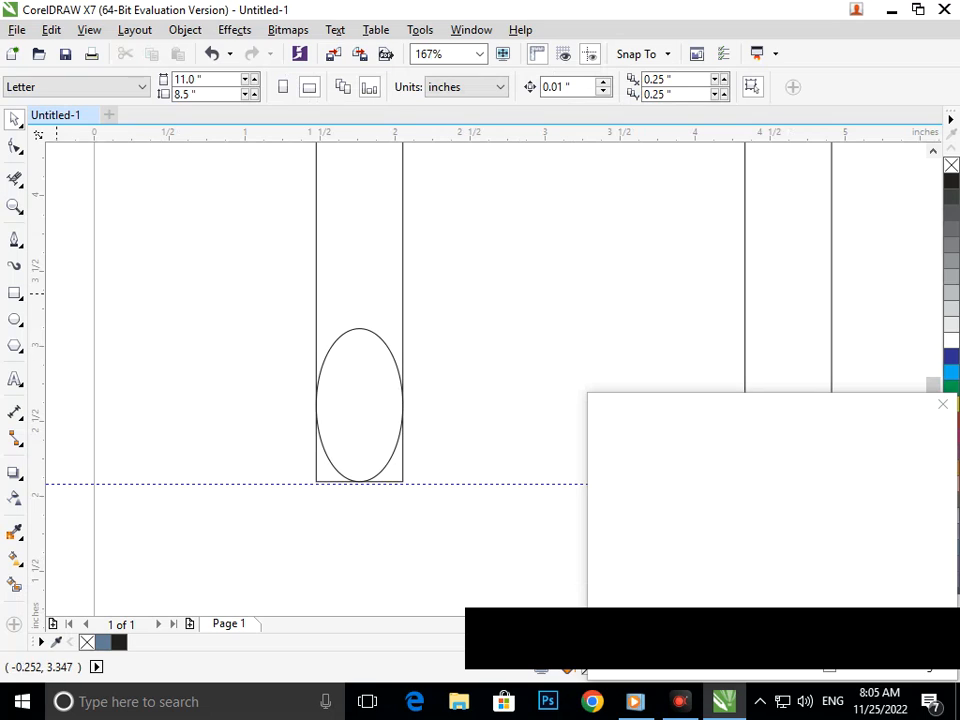
left_click(14, 178)
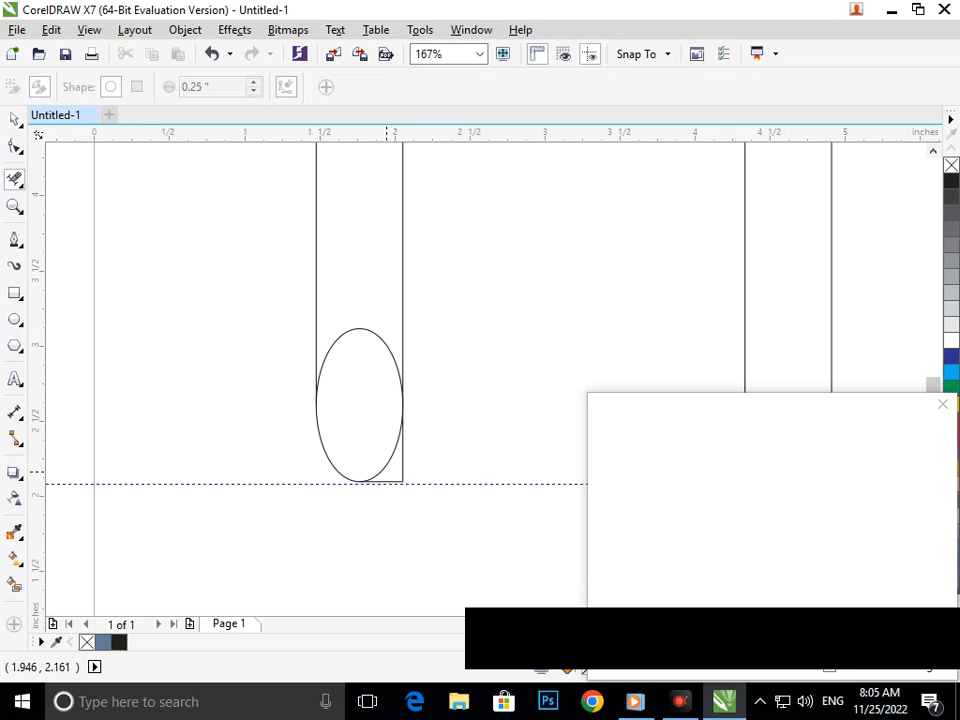
key("ctrl+z")
left_click_drag(389, 463, 383, 472)
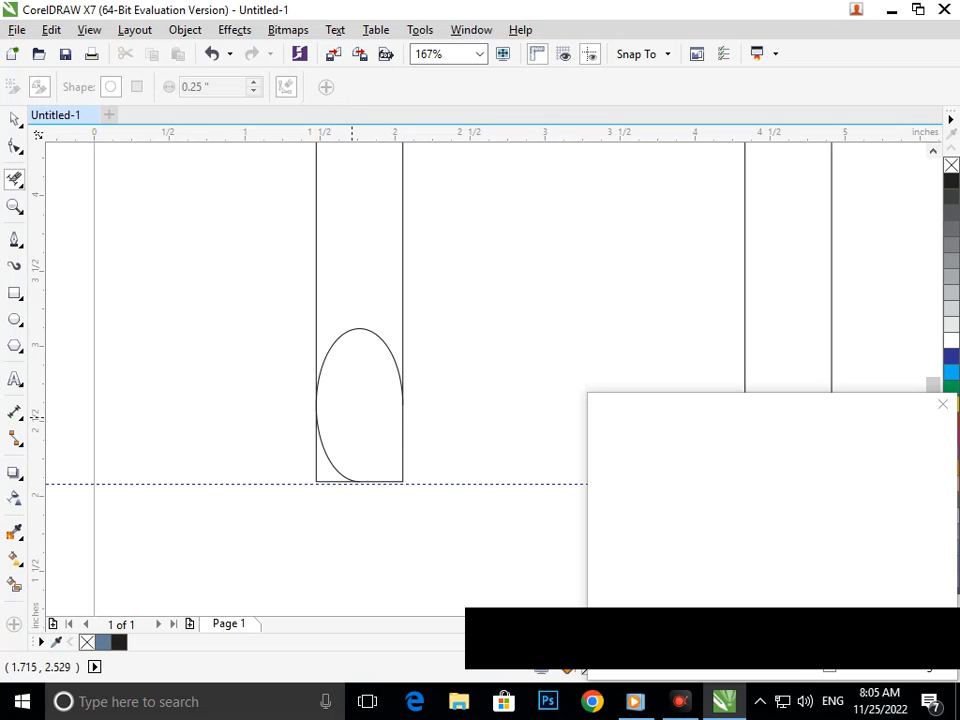
key("ctrl+z")
left_click(352, 328)
key("ctrl+z")
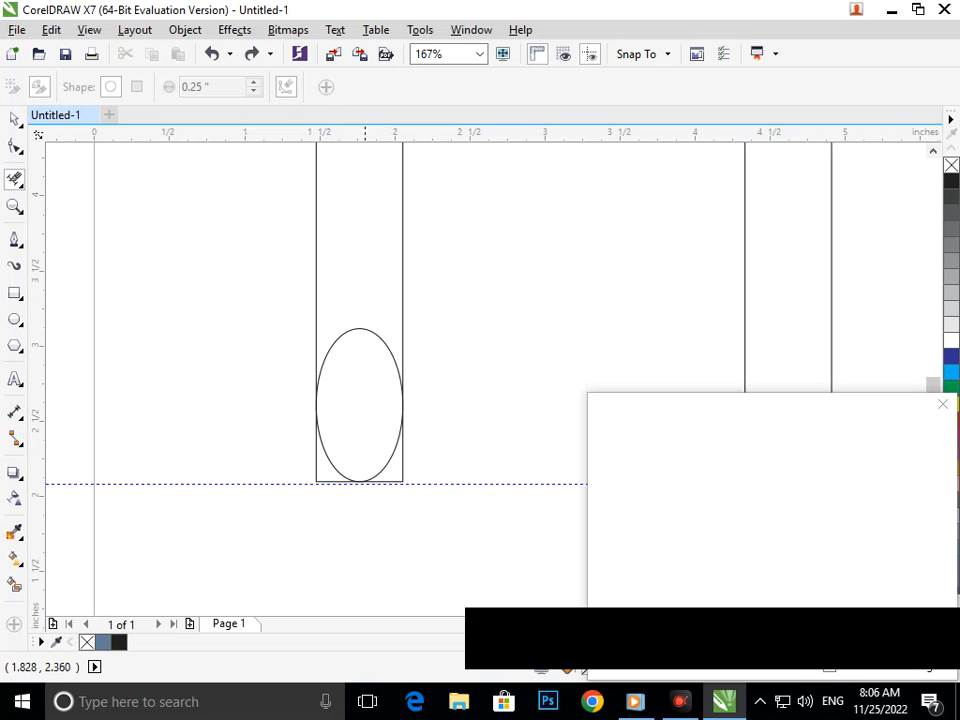
Delete the ellipse's upper arc and the left bar's two lower corners with Virtual Segment Delete to round the bar's end
left_click(350, 328)
left_click(396, 477)
left_click(313, 476)
key("shift+F4")
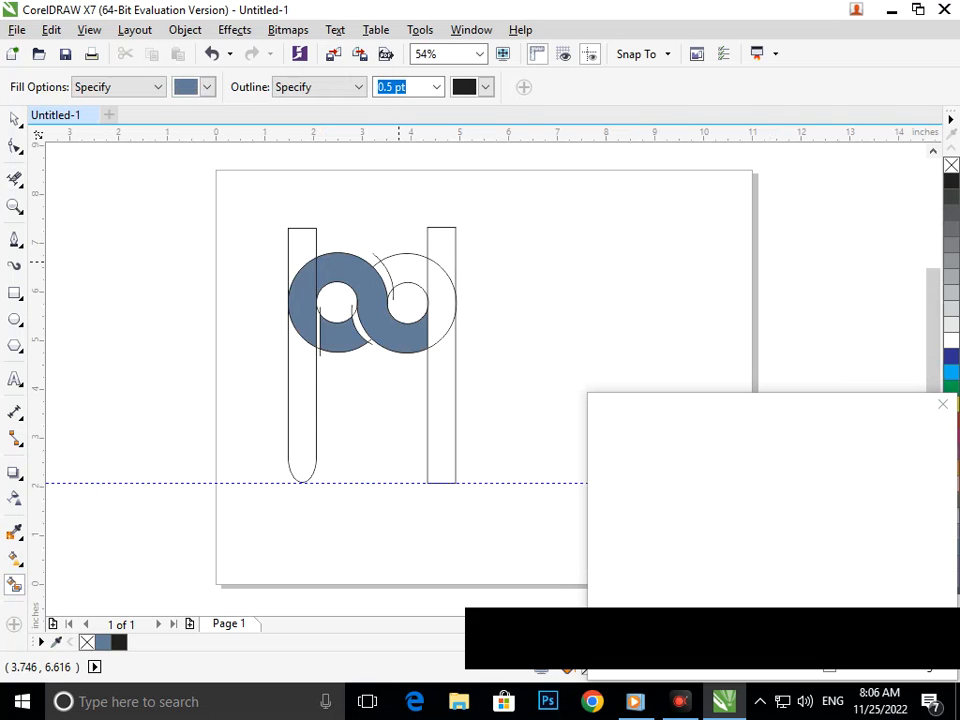
Smart-fill the right ring's upper segment and the left bar below the ring, including its rounded end
left_click(379, 260)
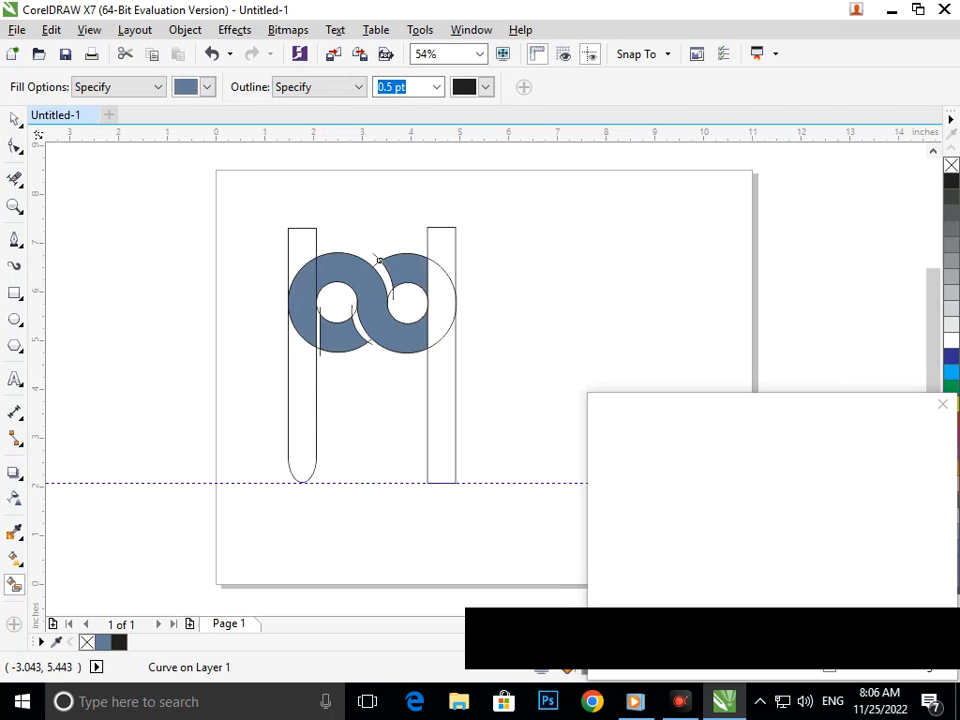
left_click(14, 119)
left_click(296, 413)
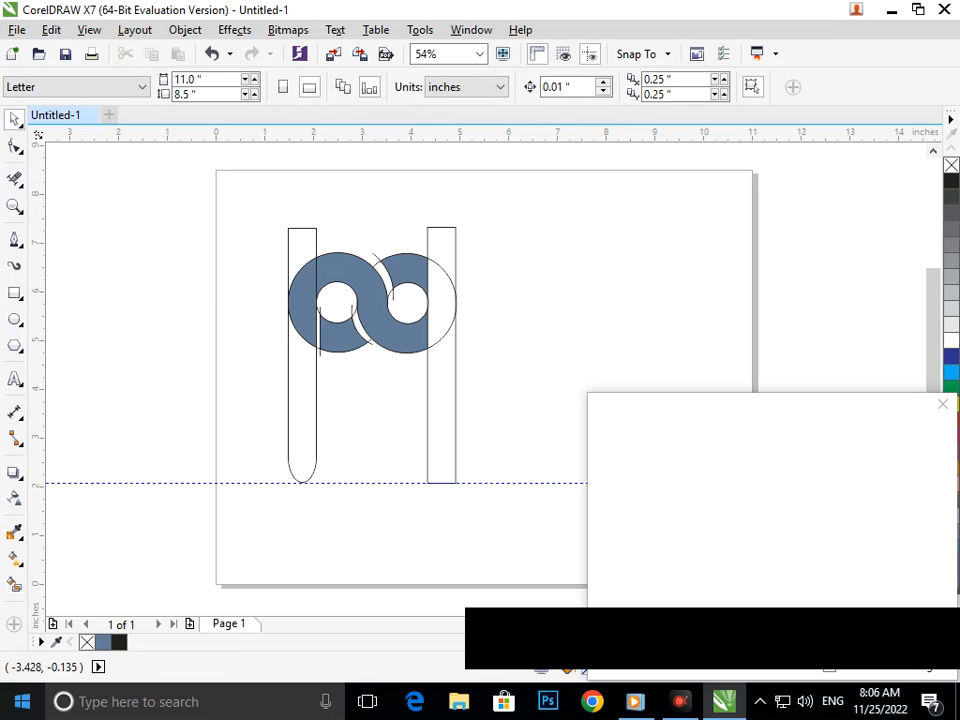
left_click(14, 558)
left_click(294, 400)
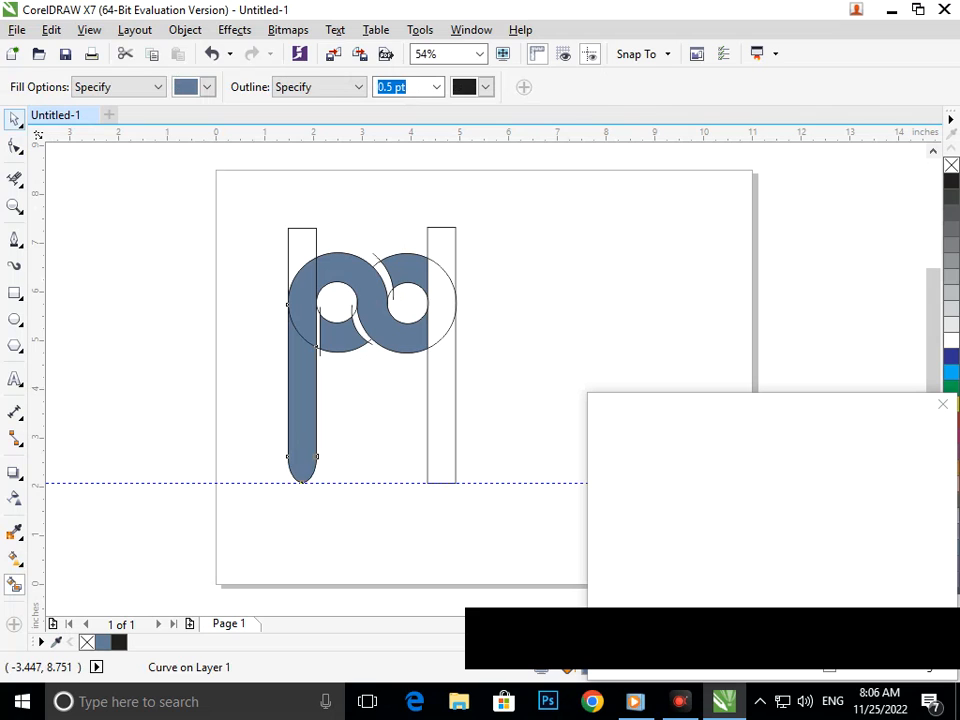
Select all objects in the drawing
left_click(14, 119)
left_click_drag(181, 172, 506, 525)
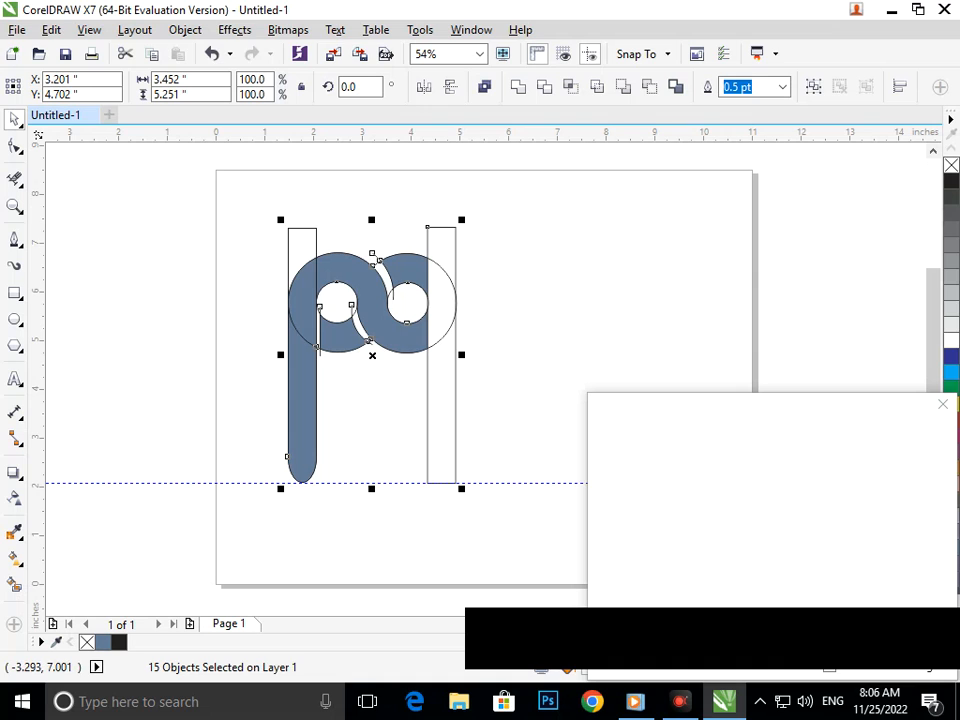
left_click(51, 29)
mouse_move(160, 338)
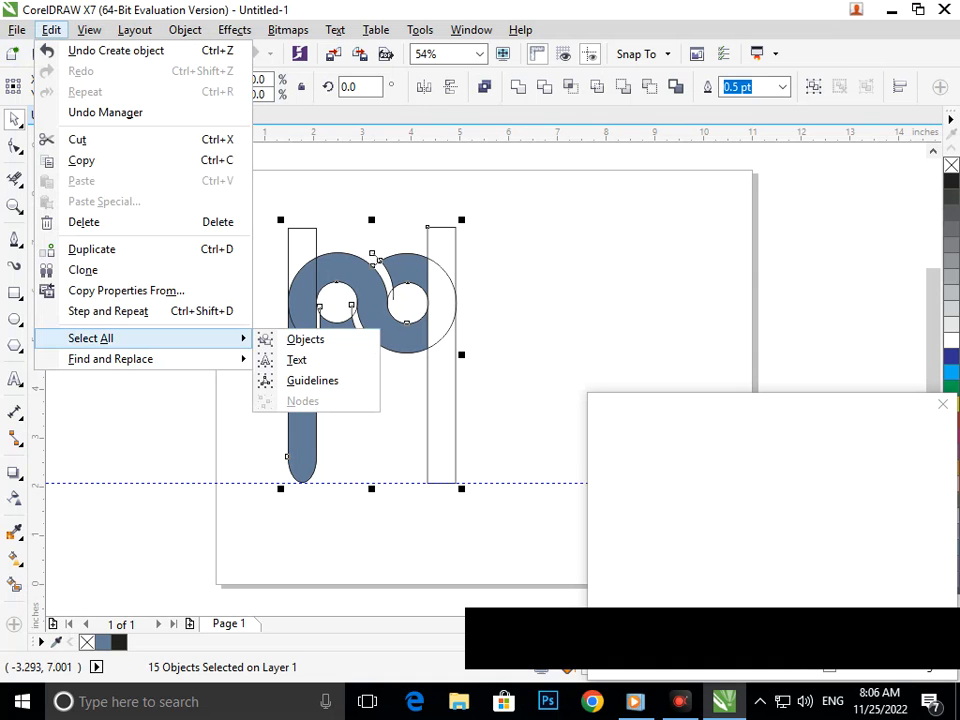
left_click(299, 341)
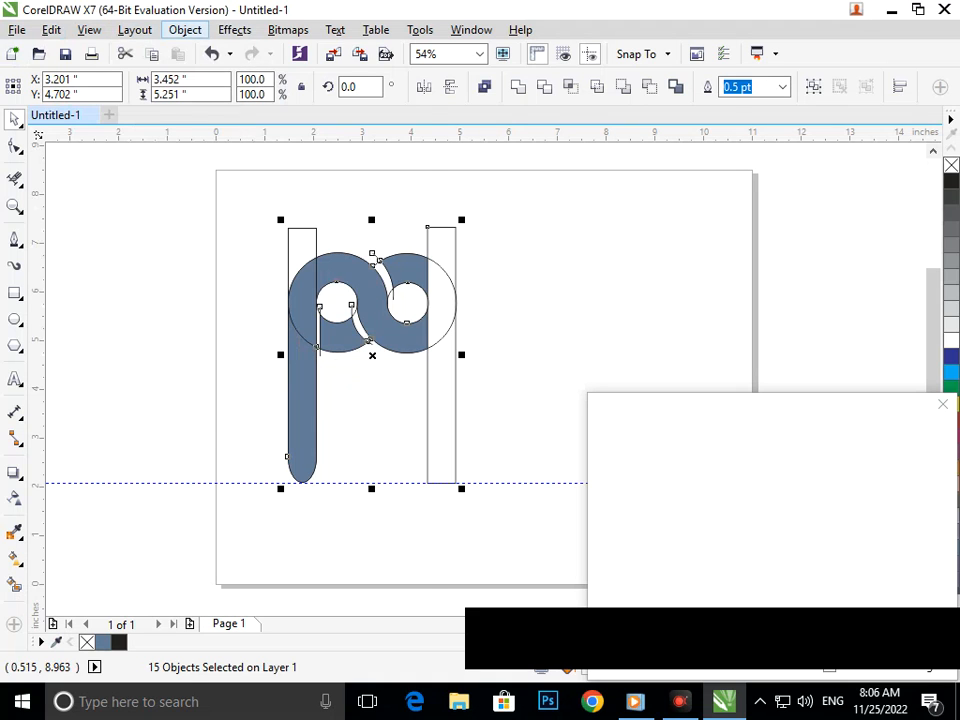
left_click(185, 29)
mouse_move(51, 30)
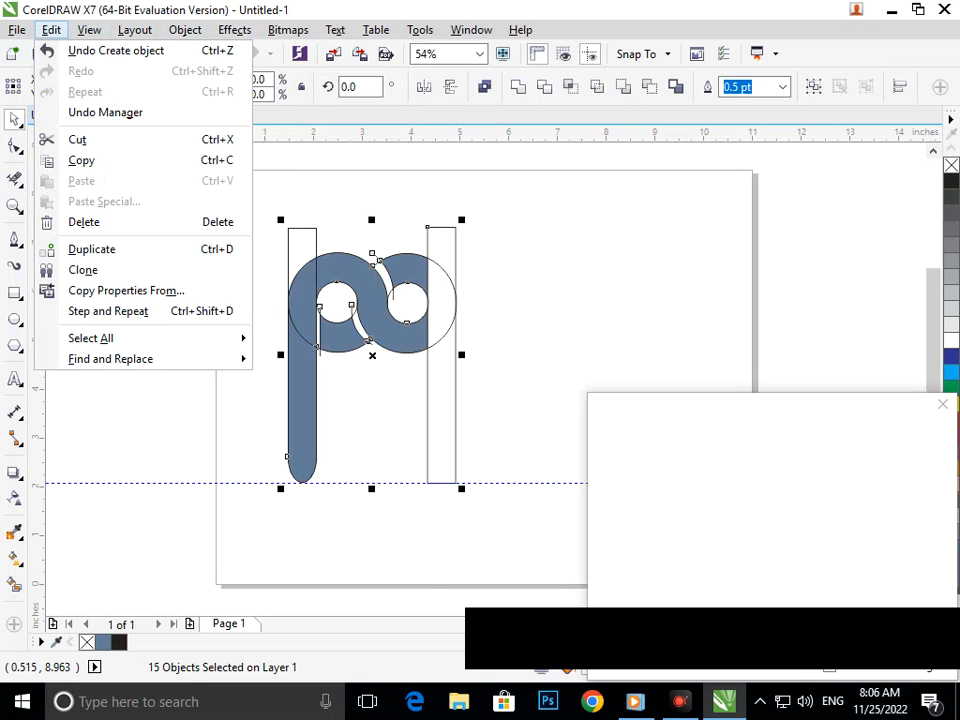
mouse_move(89, 30)
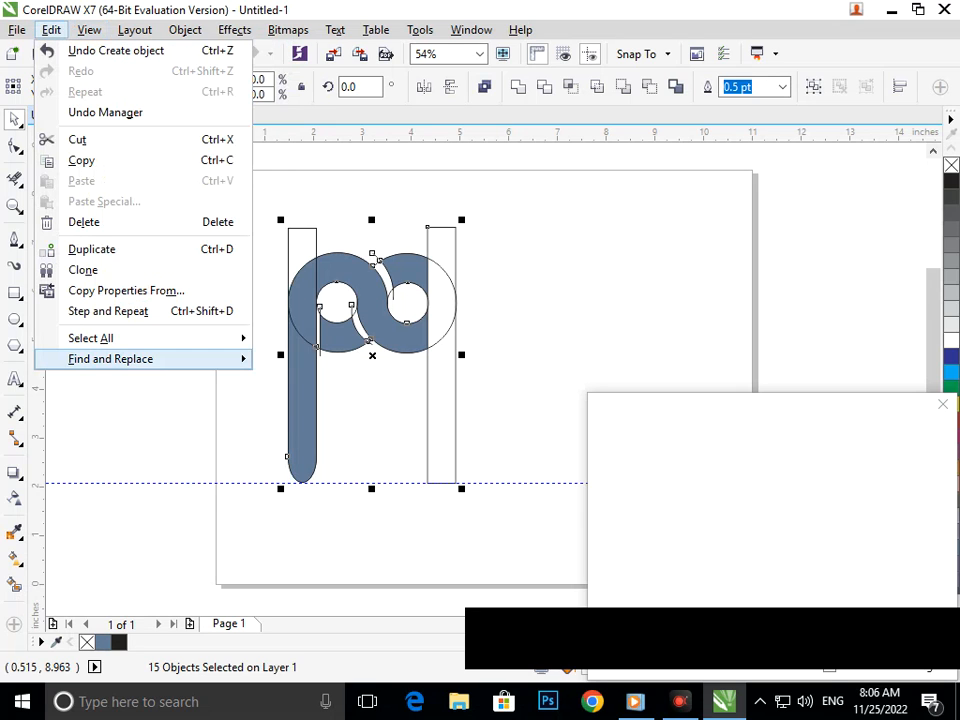
mouse_move(232, 338)
left_click(300, 338)
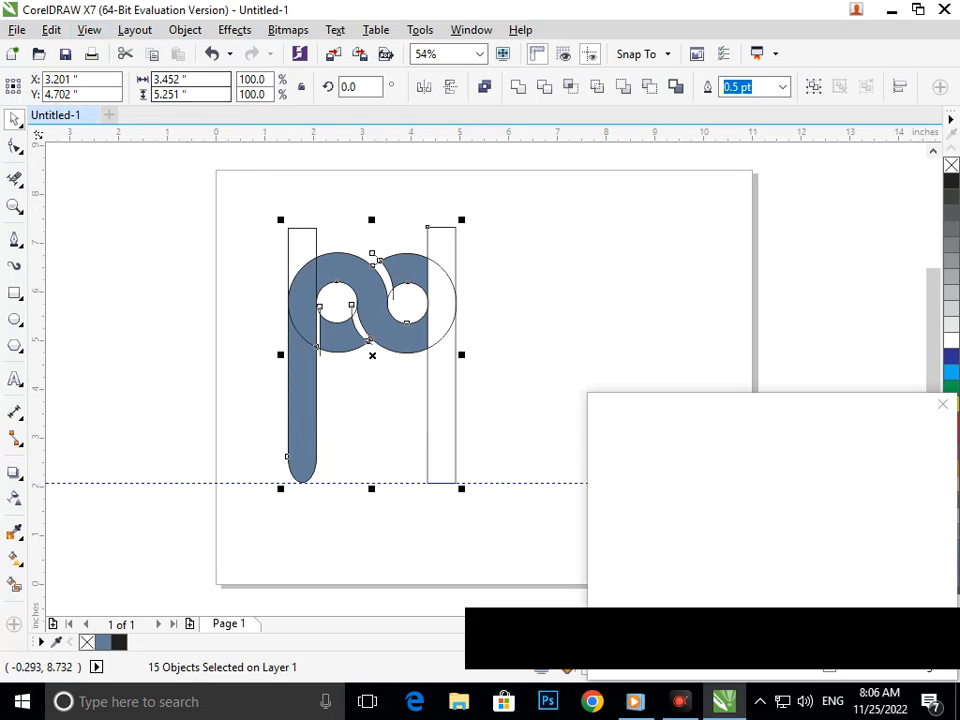
Begin a new Find Objects search for objects with a Uniform Color fill, keeping the artwork uncovered
left_click(51, 30)
mouse_move(150, 359)
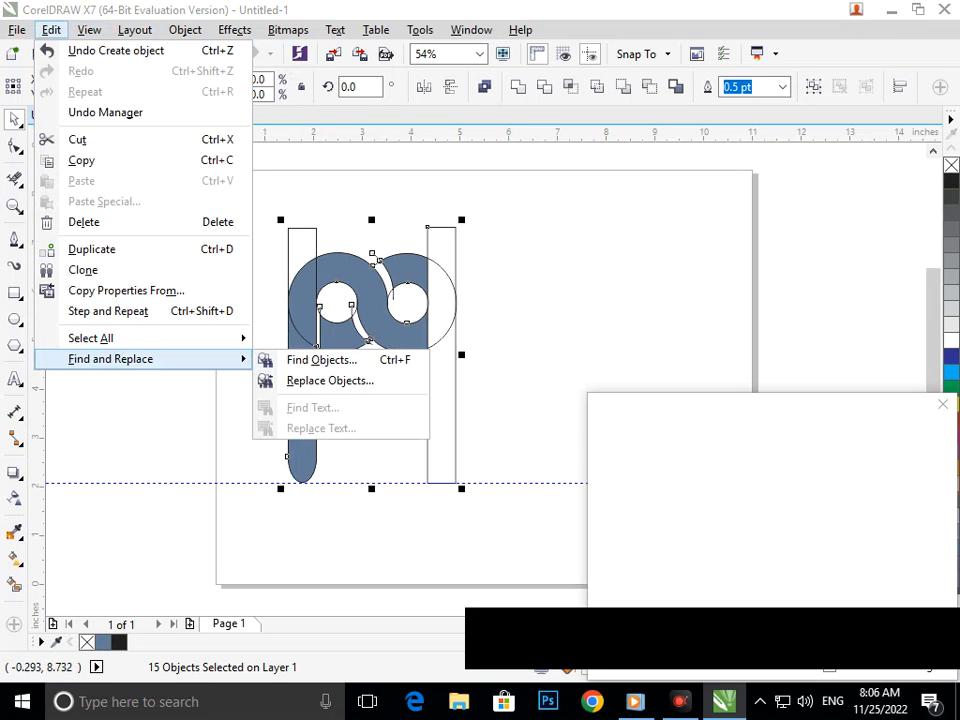
left_click(322, 360)
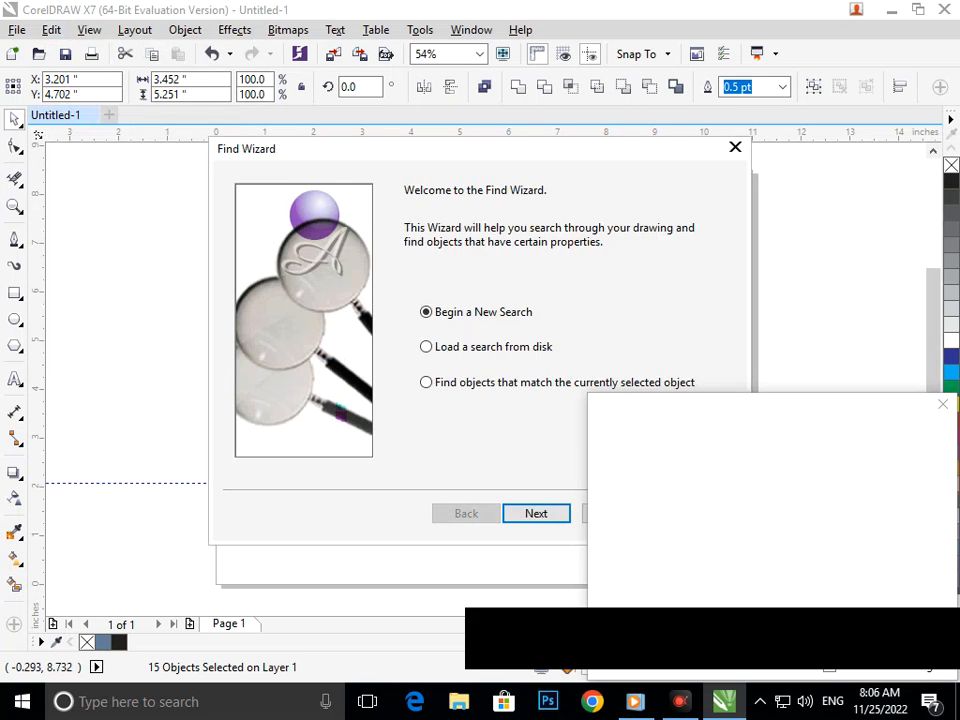
left_click(536, 513)
left_click(482, 226)
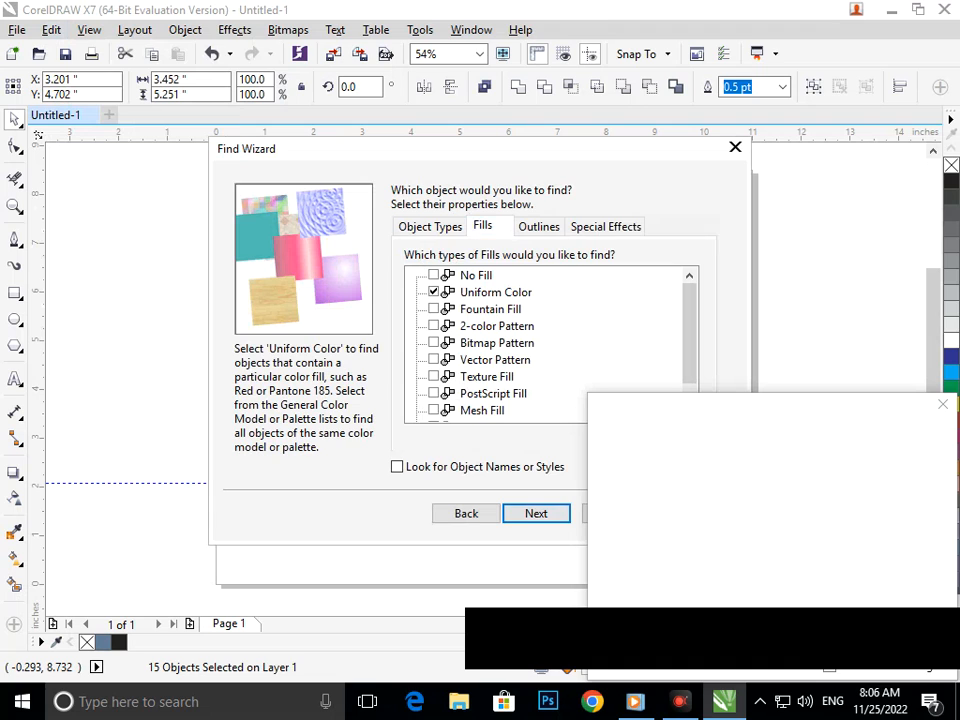
left_click(536, 513)
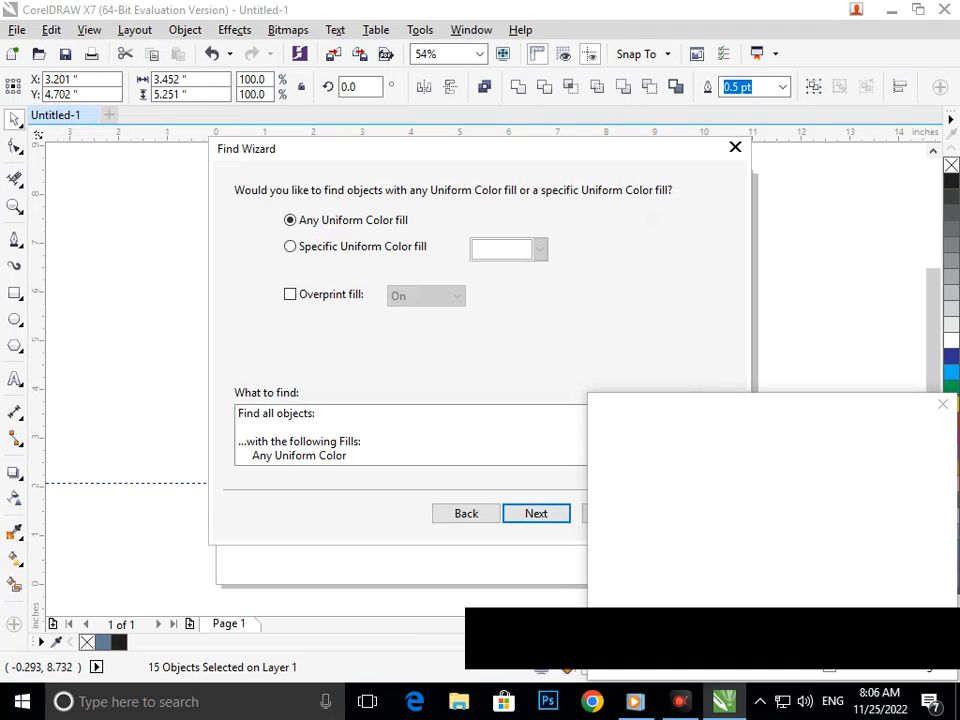
mouse_move(306, 152)
left_mouse_down()
mouse_move(628, 135)
mouse_move(672, 143)
left_mouse_up()
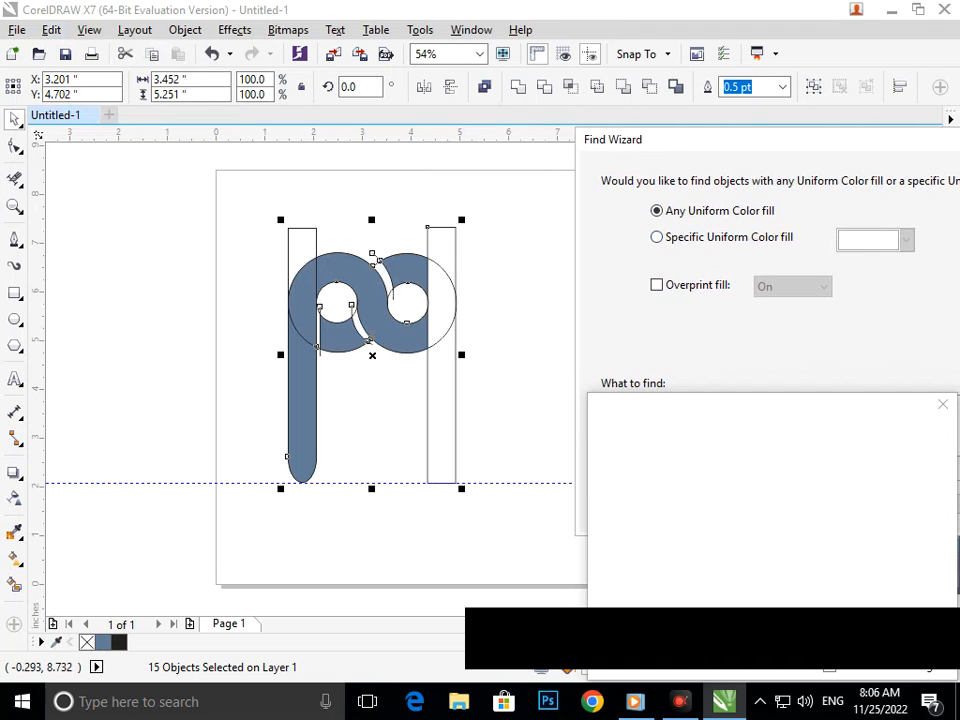
Restrict the search to the specific slate-blue fill sampled from the left bar, and find all matching objects
left_click(657, 237)
left_click(906, 240)
left_click(847, 383)
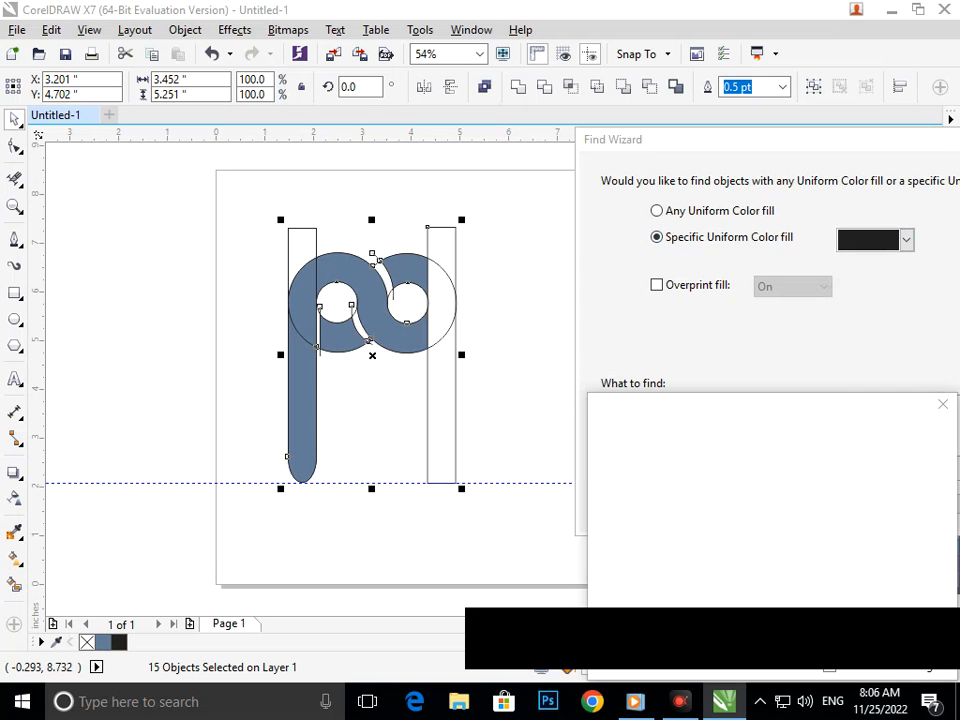
left_click(308, 390)
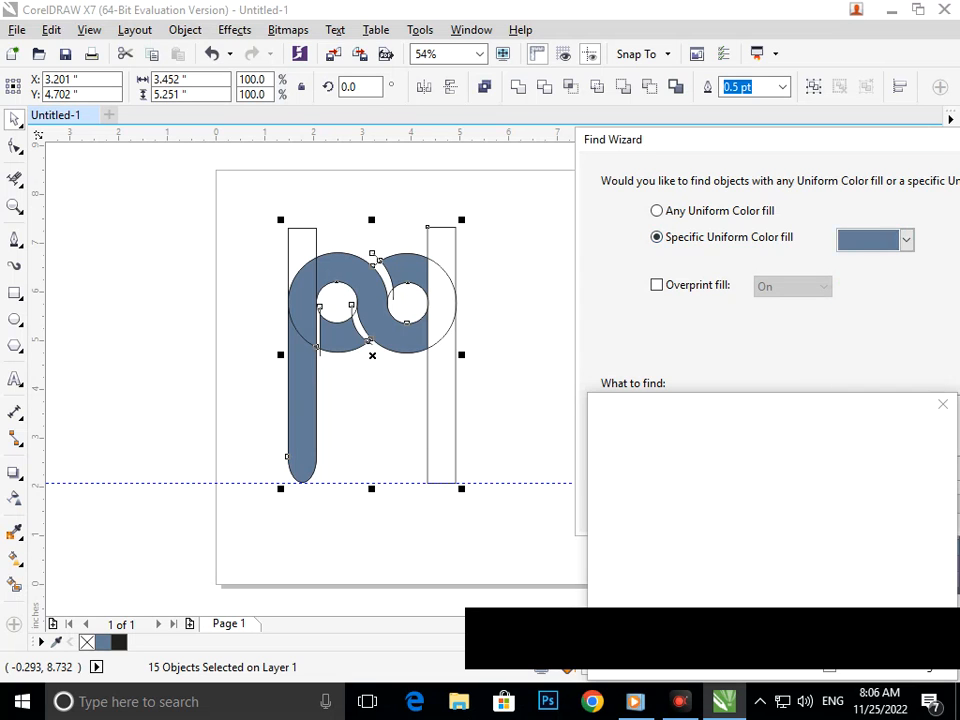
left_click_drag(700, 140, 326, 86)
key("Return")
key("Return")
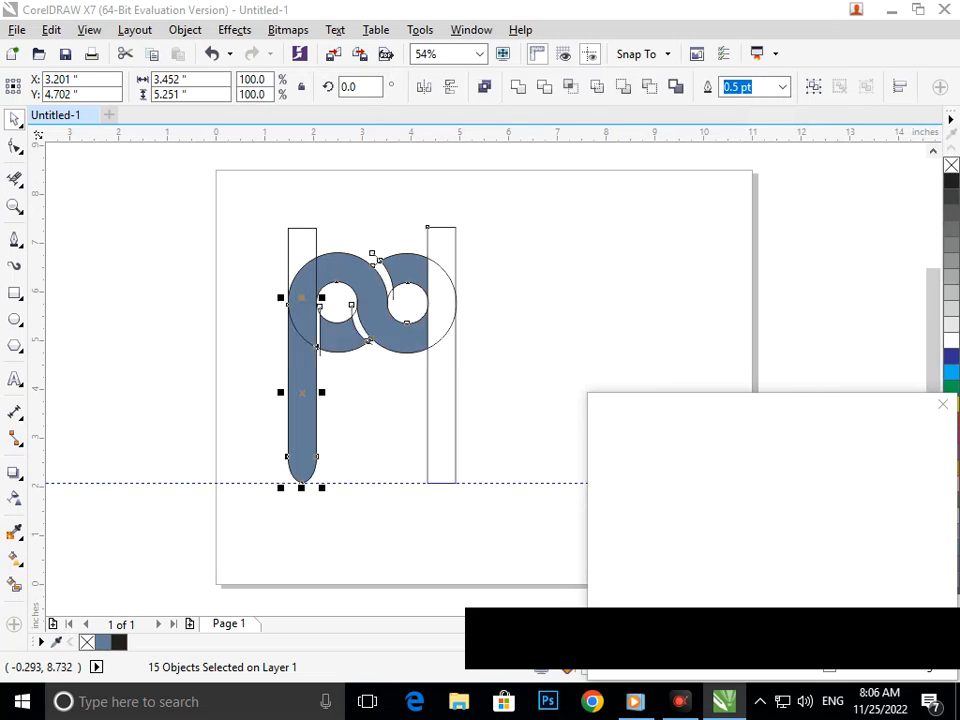
key("Return")
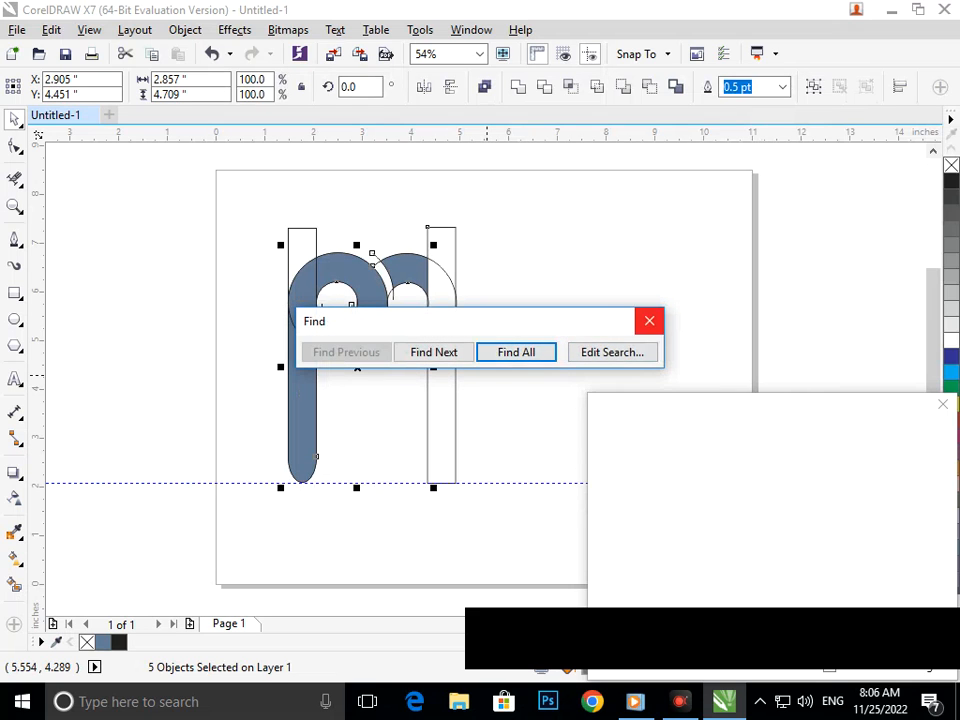
left_click(649, 321)
Move the found blue shapes off the page's left side, and delete the leftover construction outlines and the guideline
left_click_drag(351, 331, 138, 321)
left_click_drag(251, 182, 555, 573)
key("Delete")
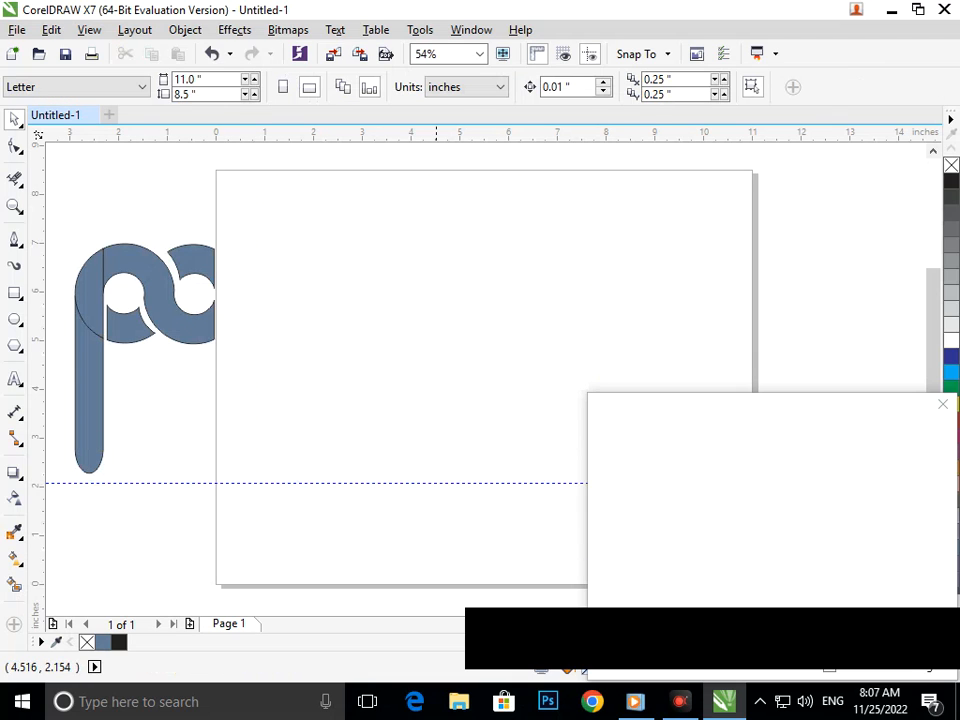
left_click(436, 483)
key("Delete")
Move the five blue shapes back onto the page and weld them together
left_click_drag(55, 230, 343, 518)
left_click_drag(174, 324, 406, 331)
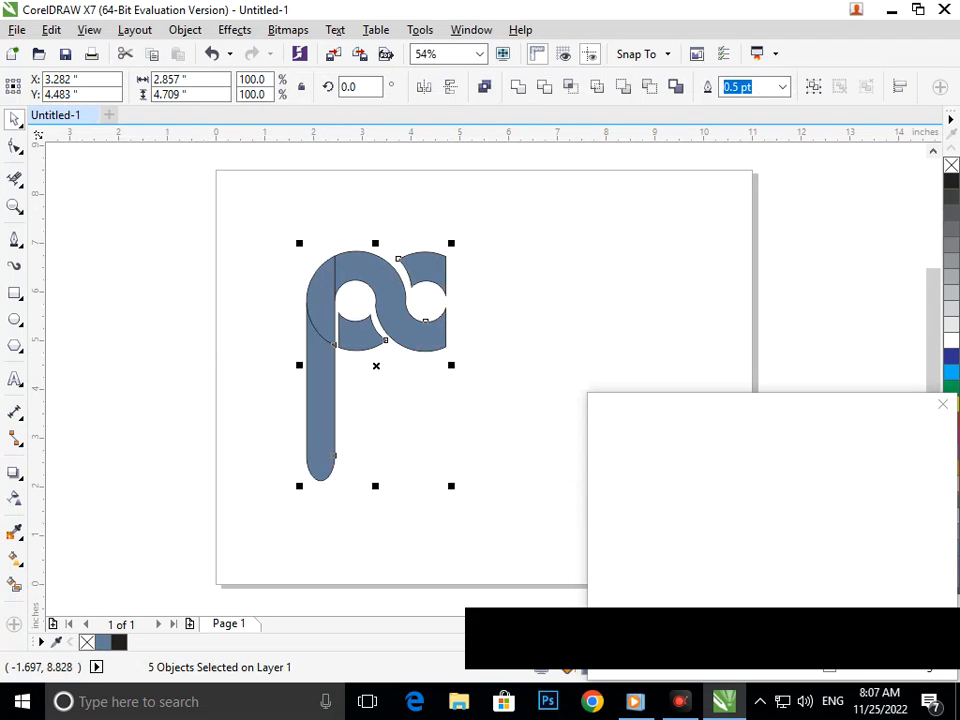
left_click(518, 87)
left_click(526, 398)
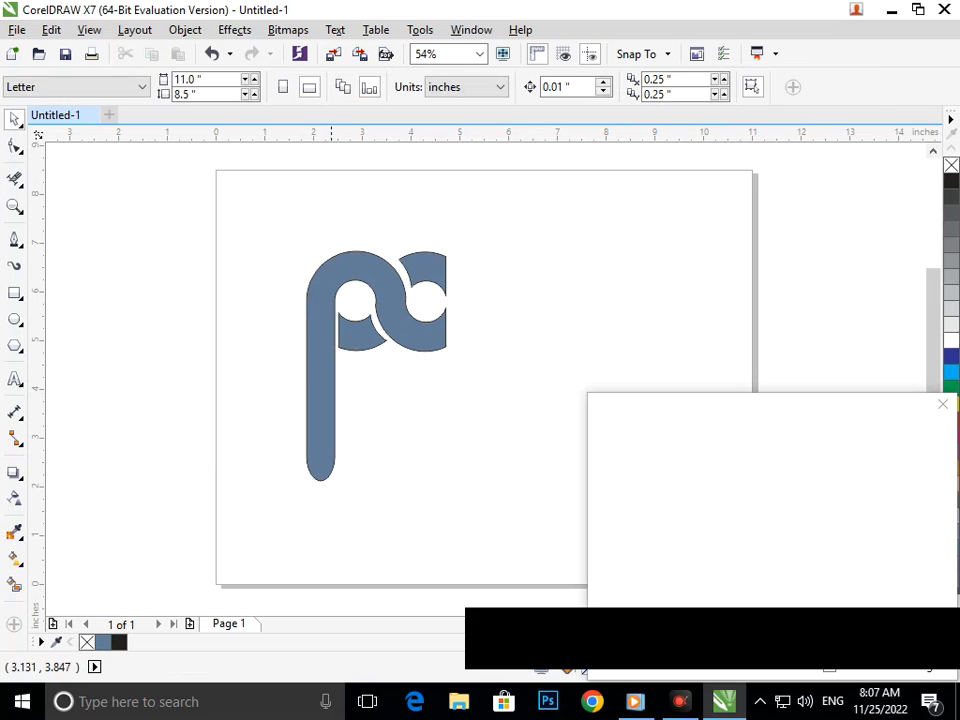
Shorten the logo's long vertical stem by moving its rounded bottom-end nodes up about 0.7 inches
left_click(319, 434)
left_click(15, 146)
left_click_drag(276, 428, 320, 460)
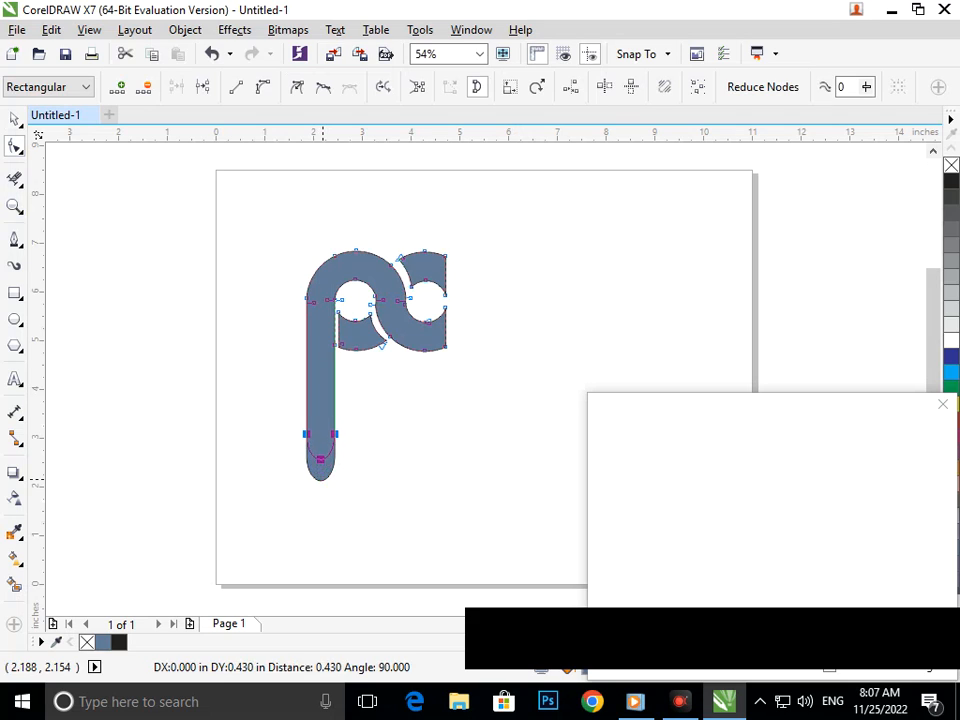
key("Up")
key("Up")
key("Up")
key("Up")
key("Up")
key("Up")
key("Up")
key("Up")
key("Up")
key("Up")
key("Up")
key("Up")
key("Up")
key("Up")
key("Up")
key("Up")
key("Up")
key("Up")
key("Up")
key("Up")
key("Up")
key("Up")
key("Up")
key("Up")
key("Up")
key("Up")
key("Up")
key("Up")
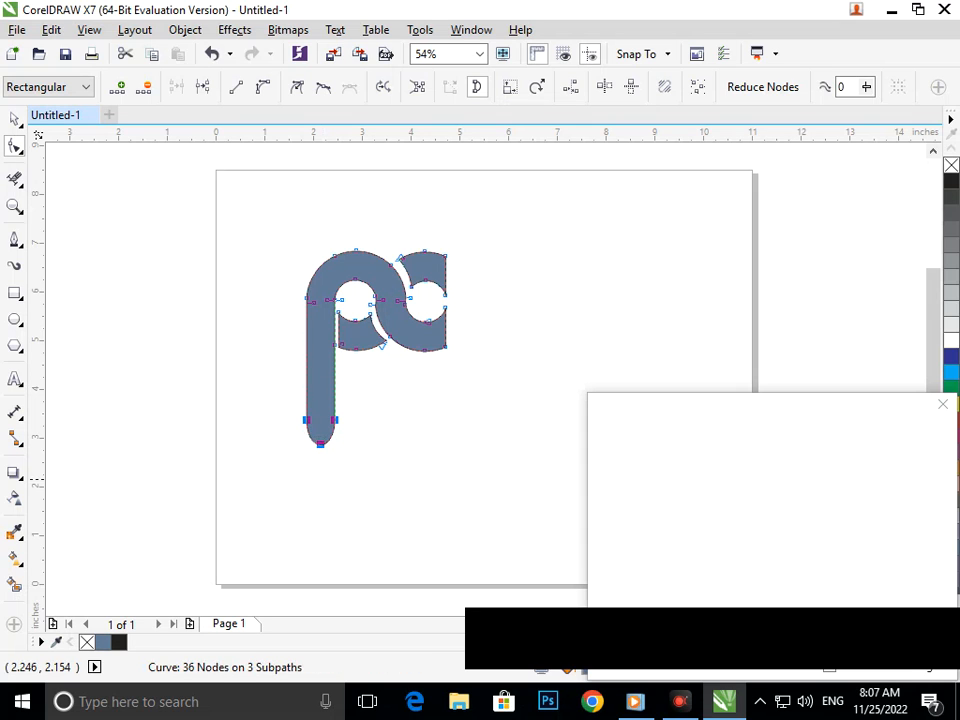
left_click(325, 479)
left_click(14, 119)
left_click(246, 400)
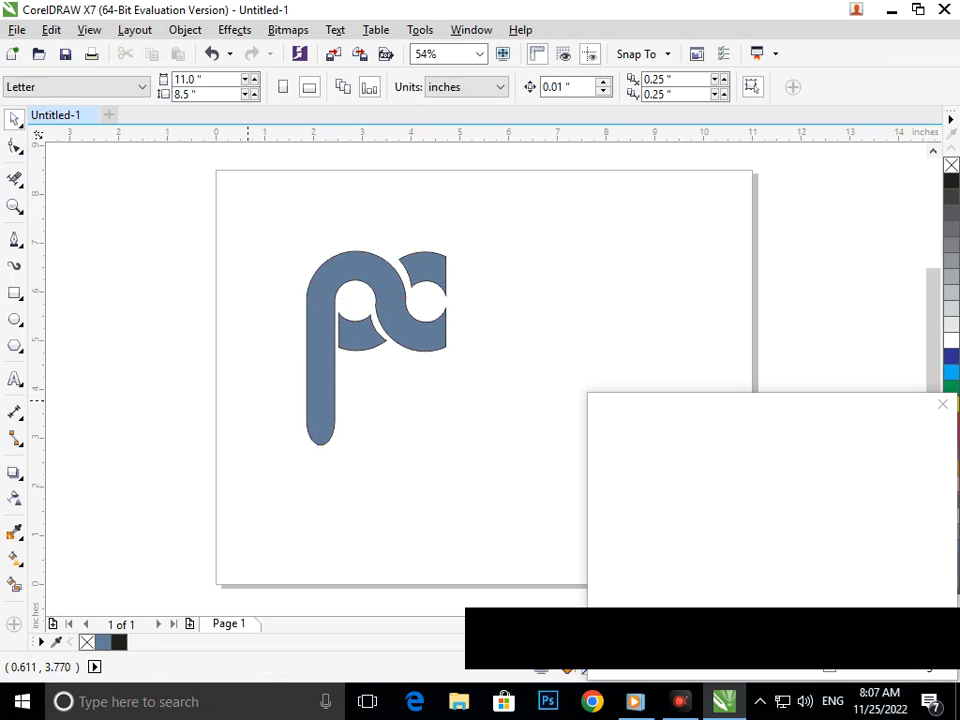
Break the welded logo curve apart into separate pieces, undoing the accidental move made beforehand
left_click_drag(374, 329, 370, 383)
left_click(212, 53)
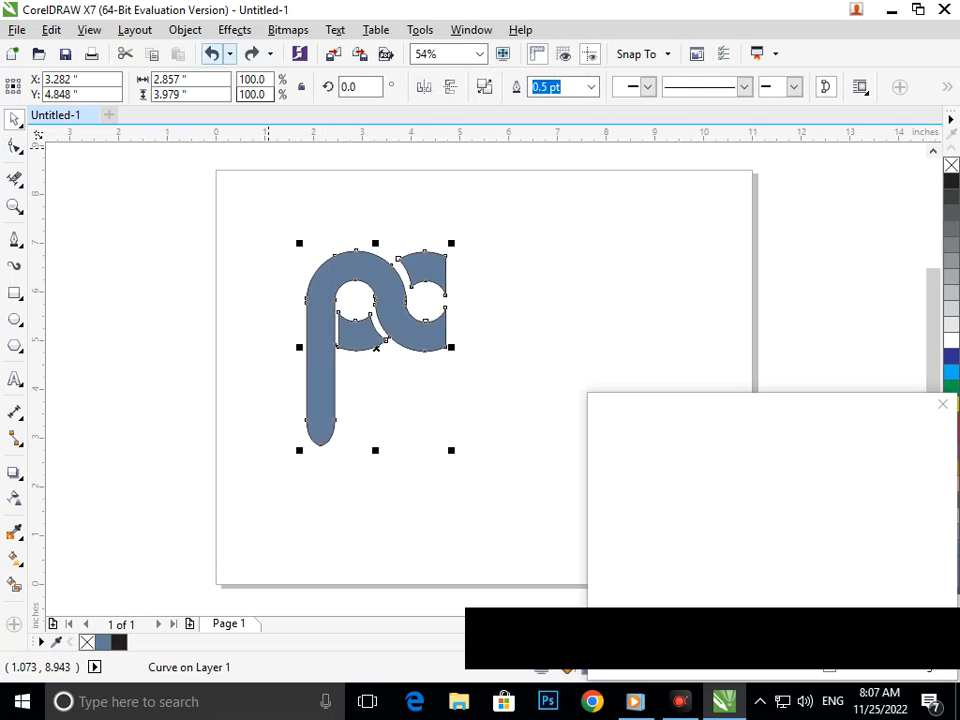
left_click(185, 29)
left_click(239, 269)
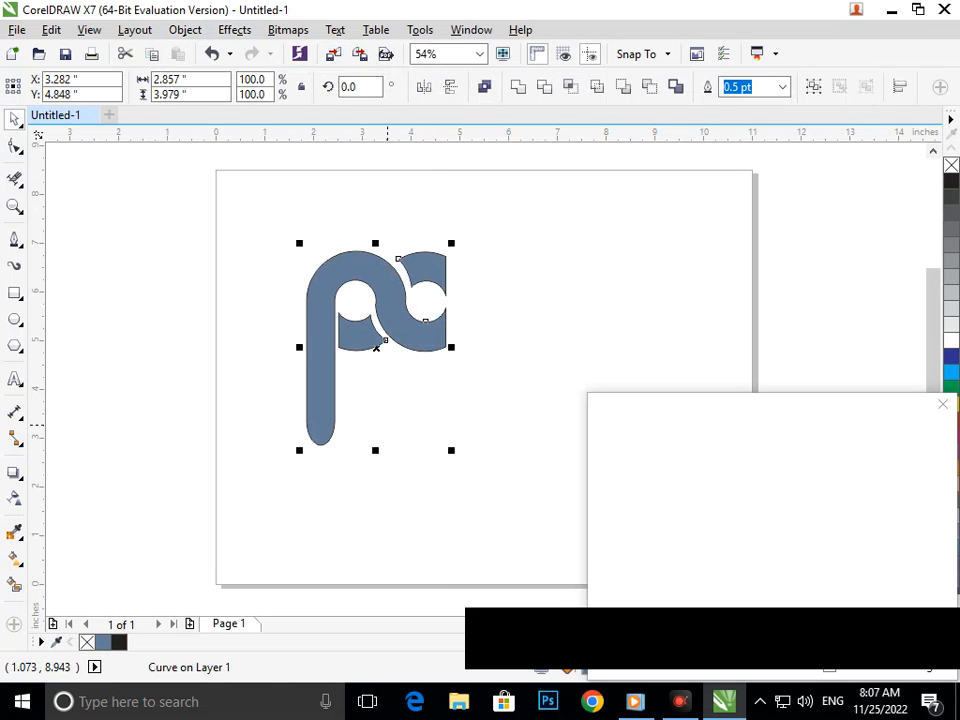
Try moving the lower and upper small arc pieces on their own, and undo each move
left_click(347, 309)
left_click(370, 350)
key("ctrl+z")
left_click_drag(422, 273, 425, 283)
key("ctrl+z")
Fill the two small arc pieces together with dark blue
left_click(392, 451)
left_click(385, 340)
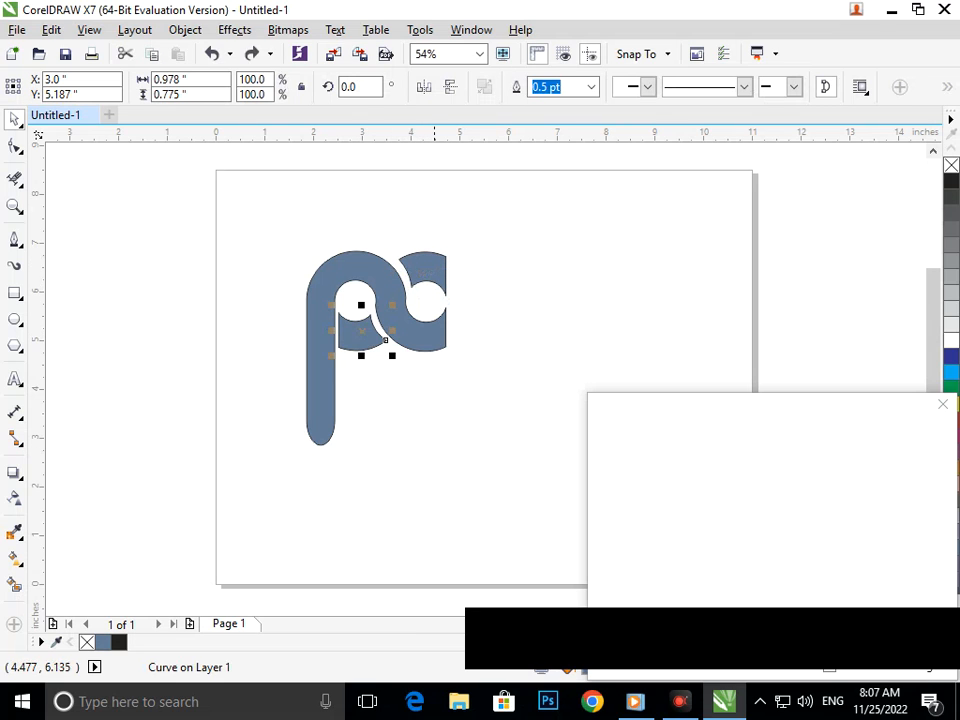
left_click(398, 260, "shift")
left_click(951, 356)
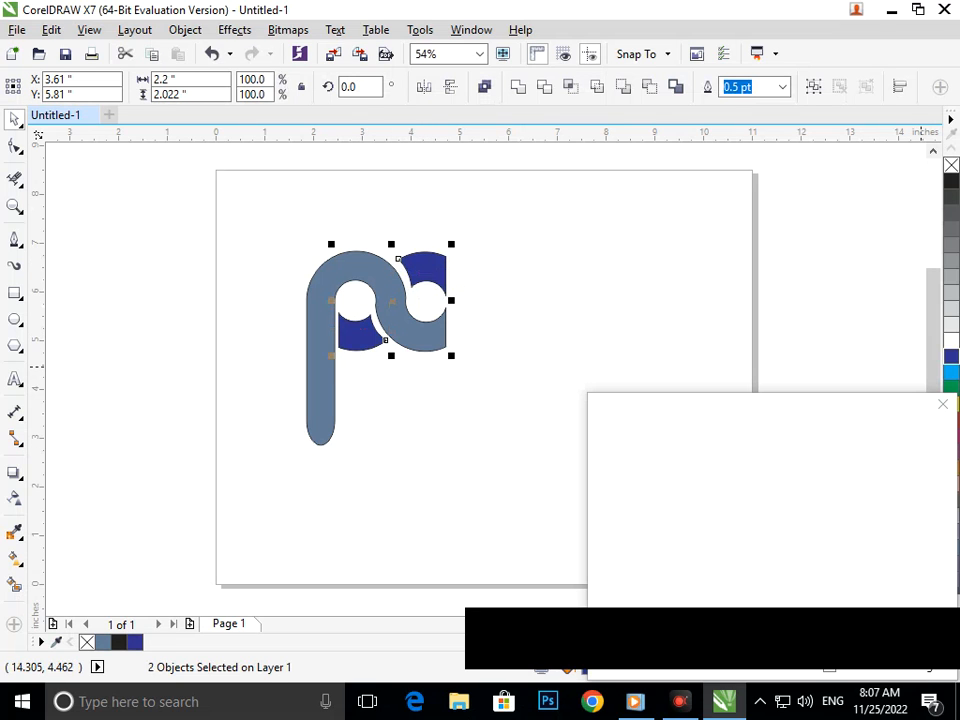
Fill the large stem-and-wave shape with green, undoing its trial move, and dismiss the pop-up covering the palette
left_click(438, 398)
left_click(433, 347)
left_click_drag(433, 347, 444, 325)
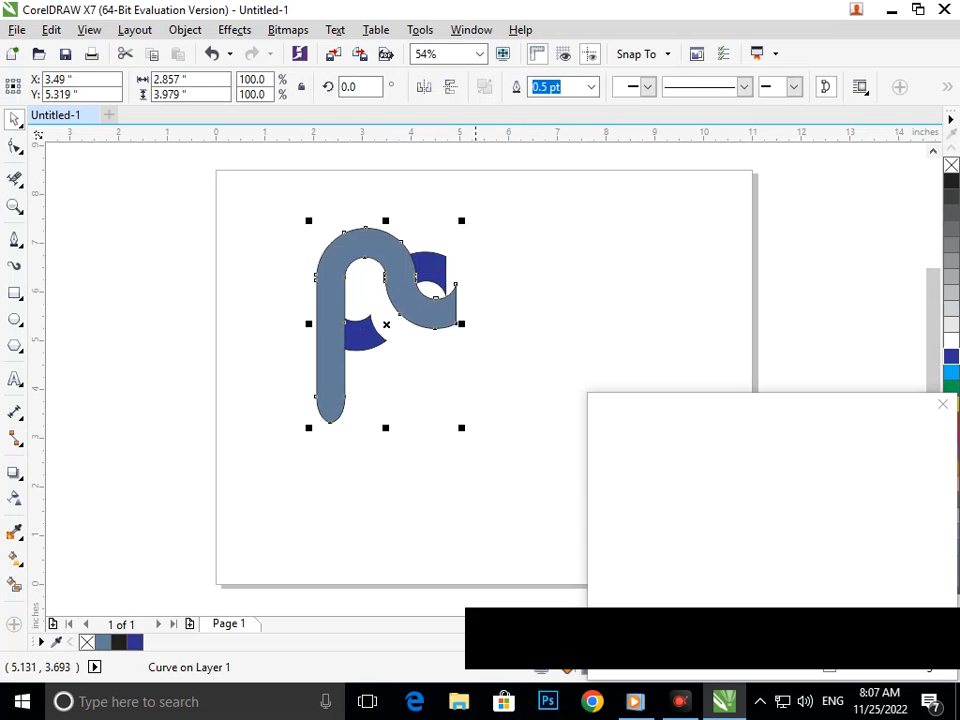
key("ctrl+z")
left_click(951, 387)
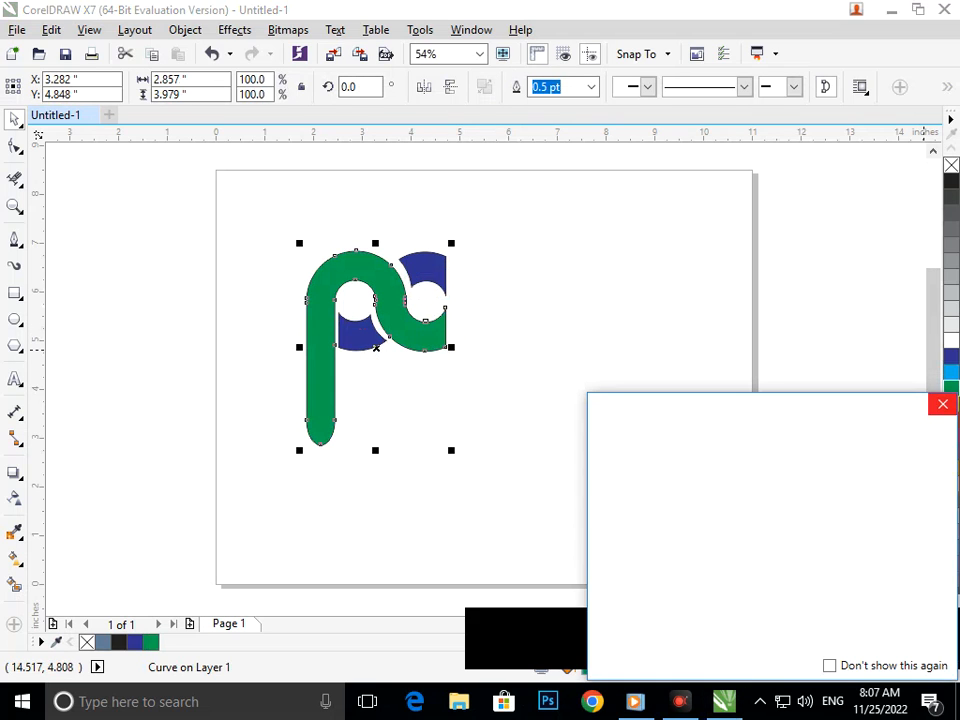
left_click(942, 404)
left_click(553, 470)
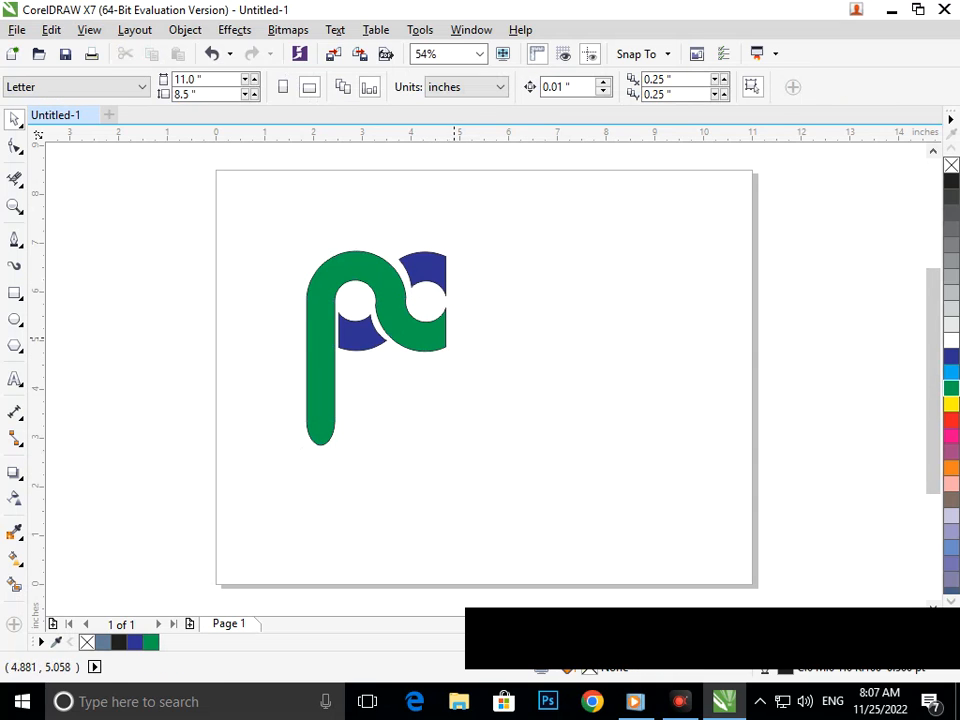
Try a light blue fill on the large stem-and-wave shape, and undo it
left_click(445, 342)
left_click(951, 371)
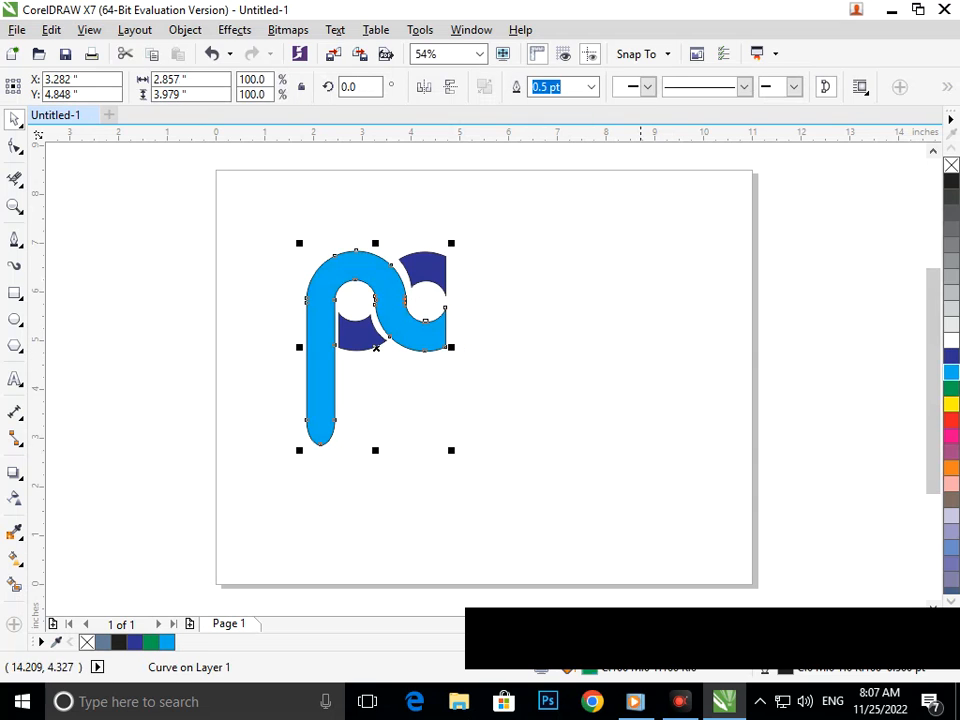
left_click(467, 425)
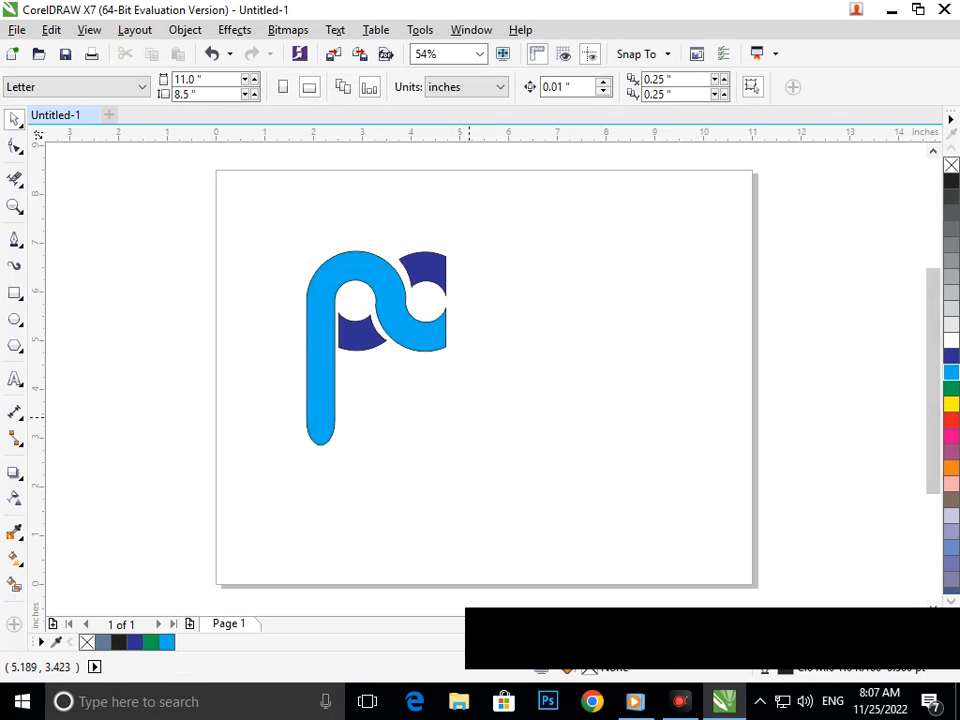
key("ctrl+z")
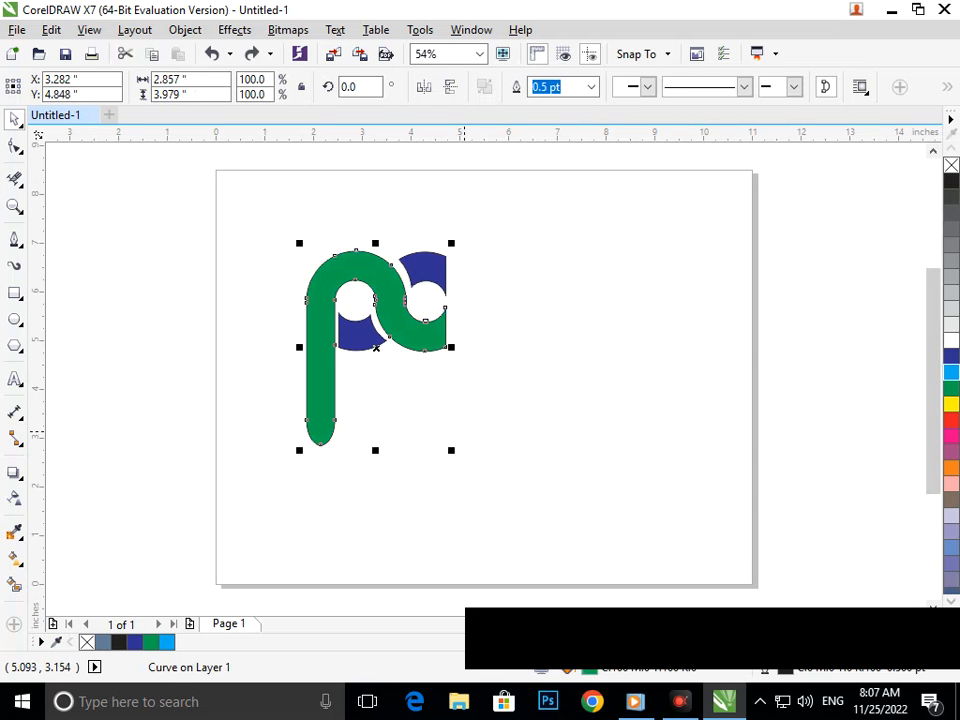
left_click(510, 421)
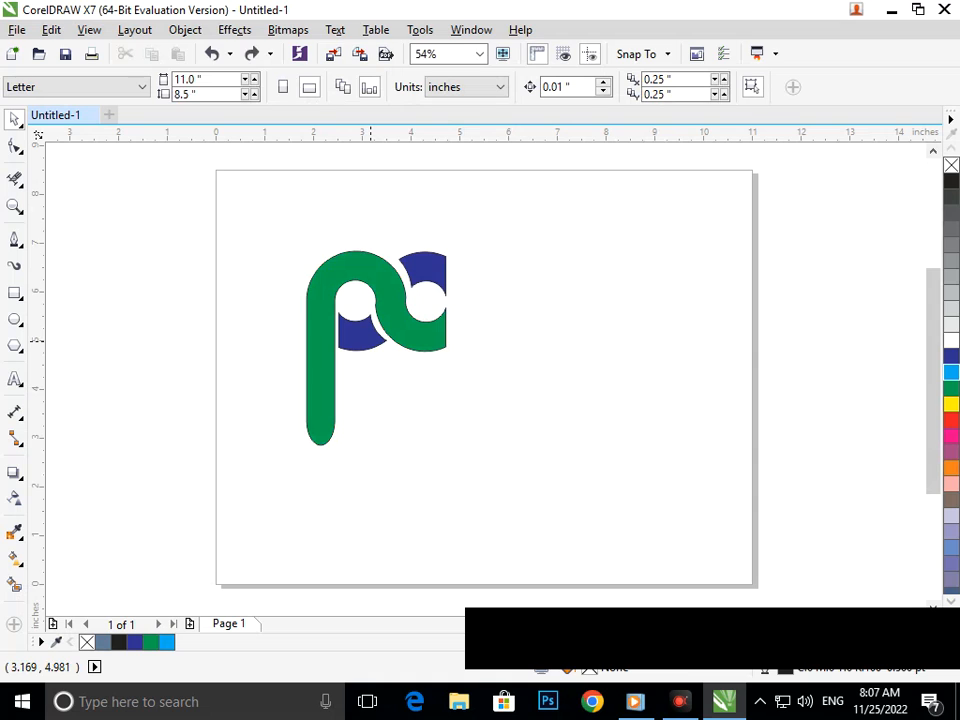
Try an orange fill on the lower small arc piece, and undo it
left_click(369, 340)
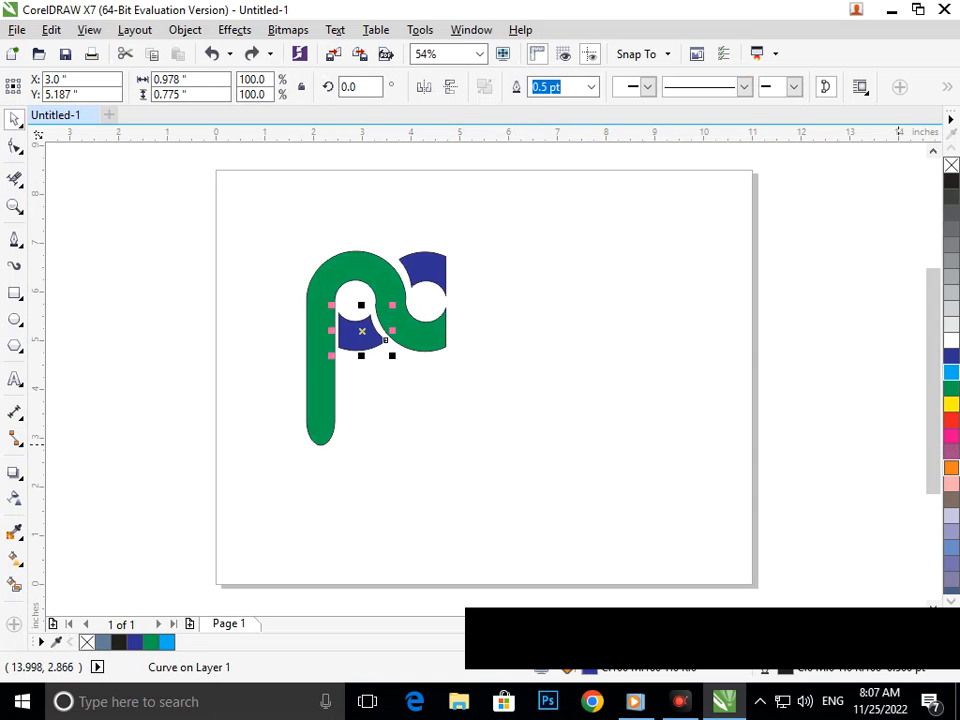
left_click(951, 467)
left_click(550, 450)
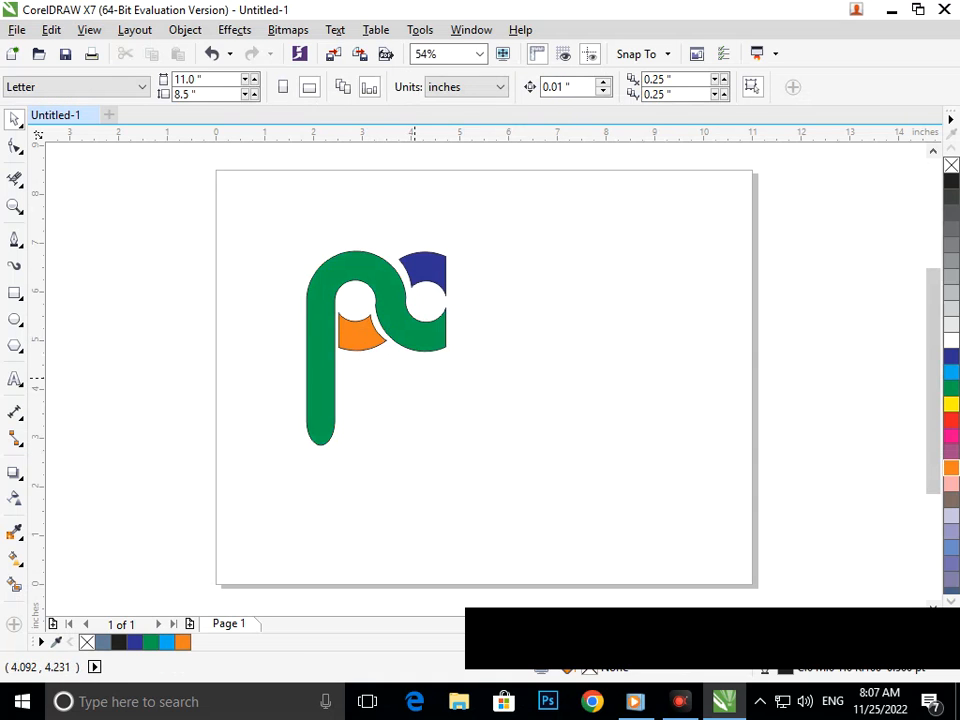
left_click(400, 260)
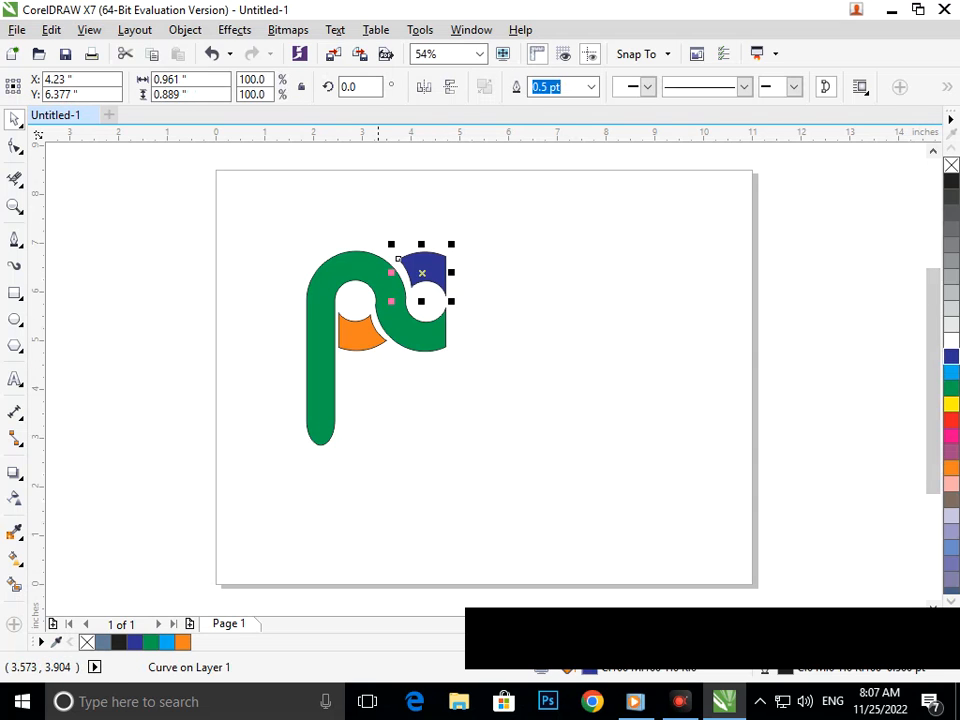
left_click(362, 335)
key("ctrl+z")
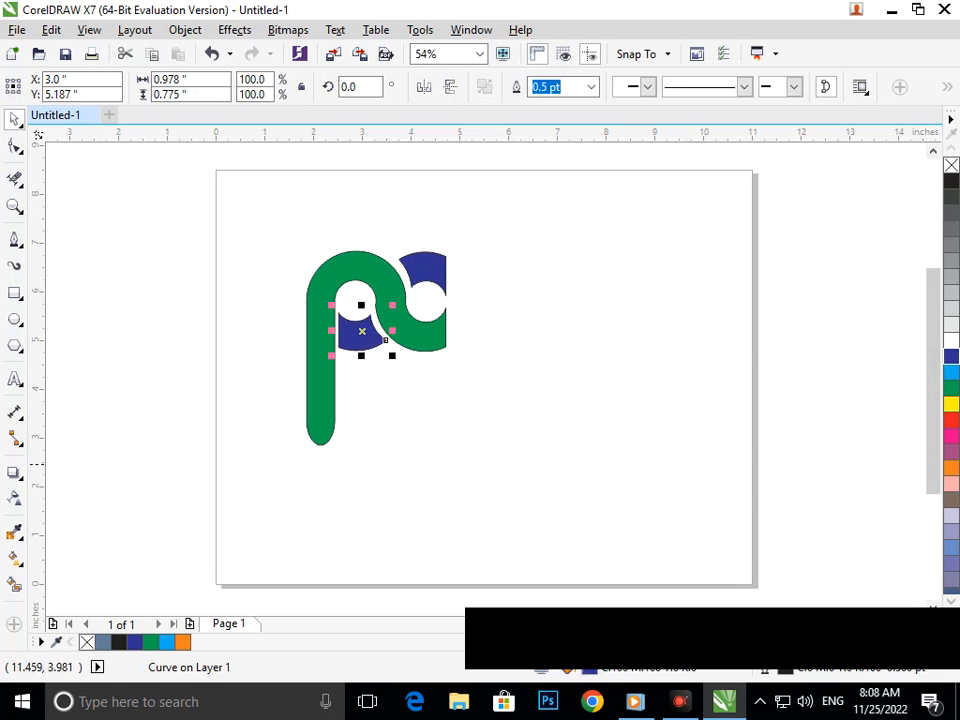
Fill the lower and upper small arc pieces with mauve purple
left_click(528, 450)
left_click(353, 340)
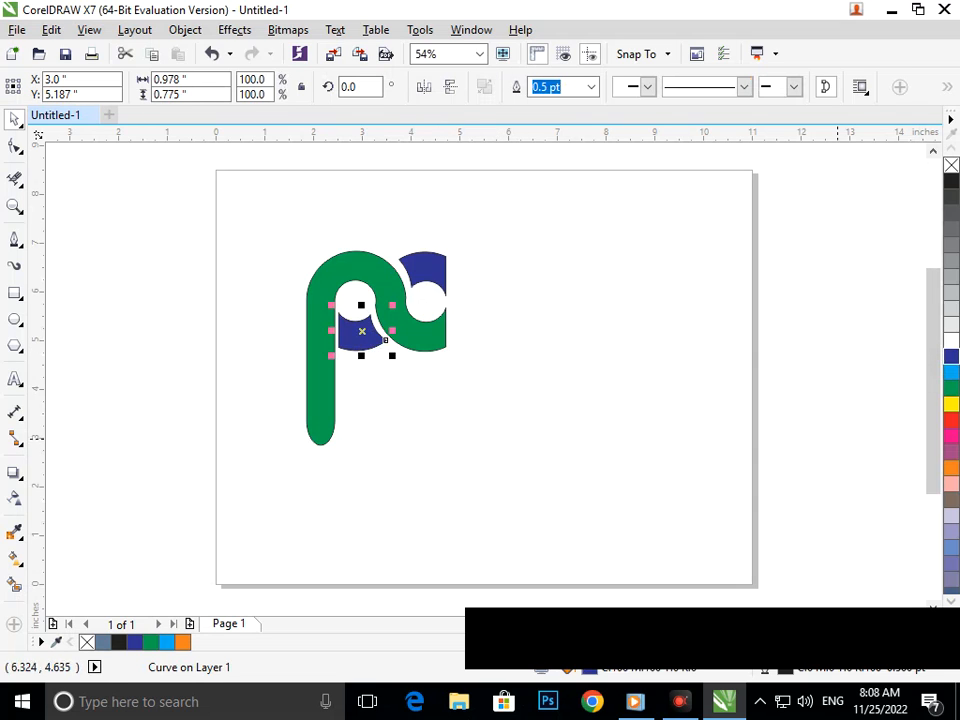
left_click(951, 452)
left_click(443, 496)
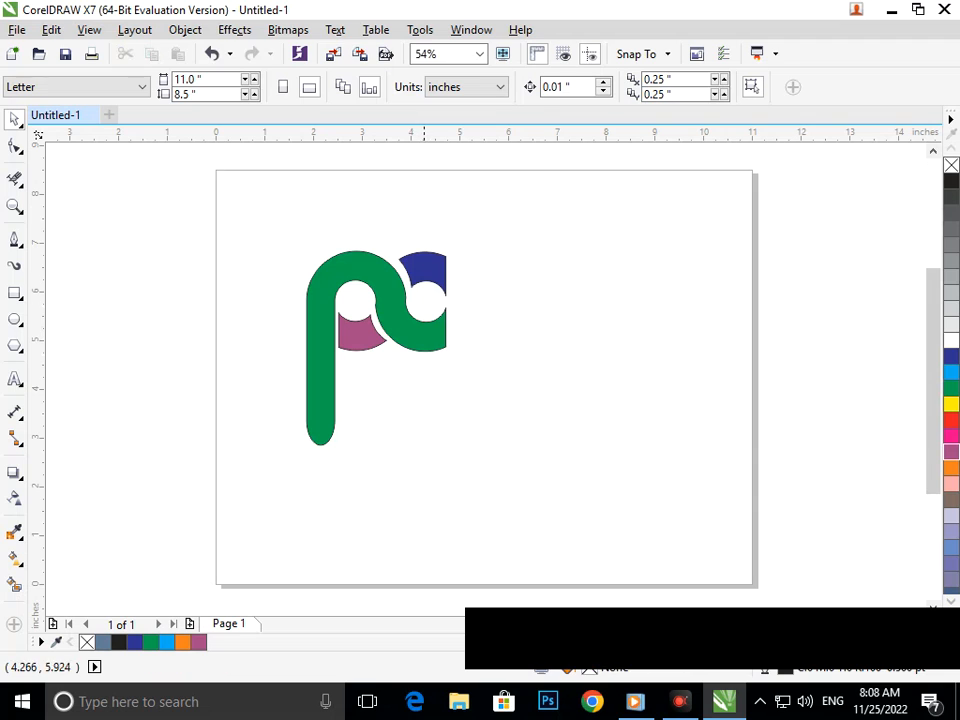
left_click(446, 284)
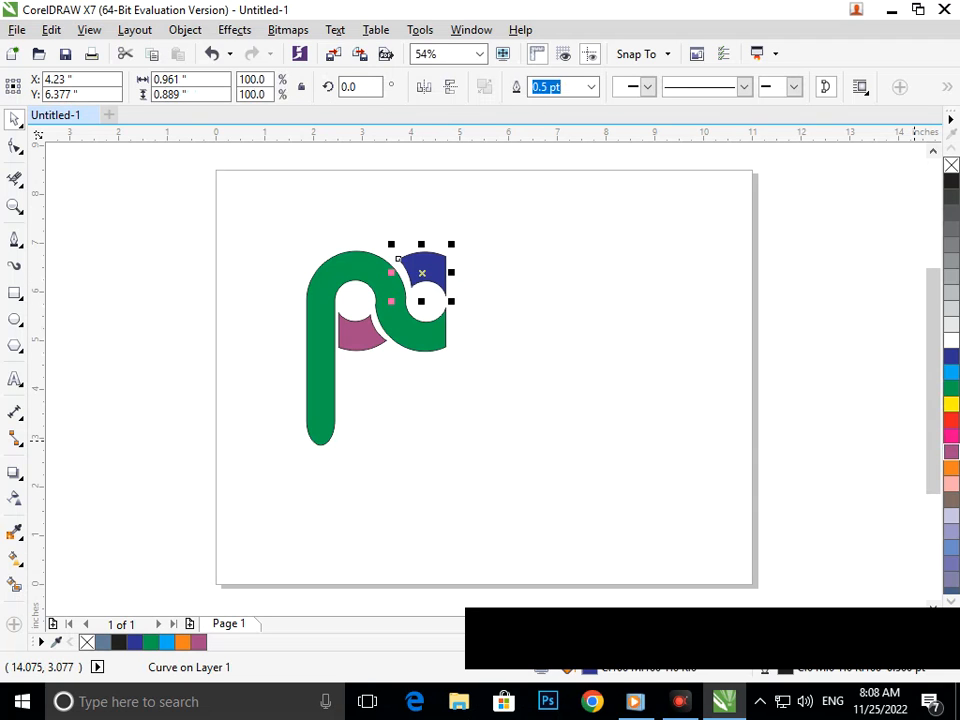
left_click(951, 452)
left_click(470, 466)
Enlarge the whole logo to about 4 inches wide and move it to the middle of the page
scroll(470, 466, "down", 3)
key("F2")
left_click_drag(292, 244, 663, 520)
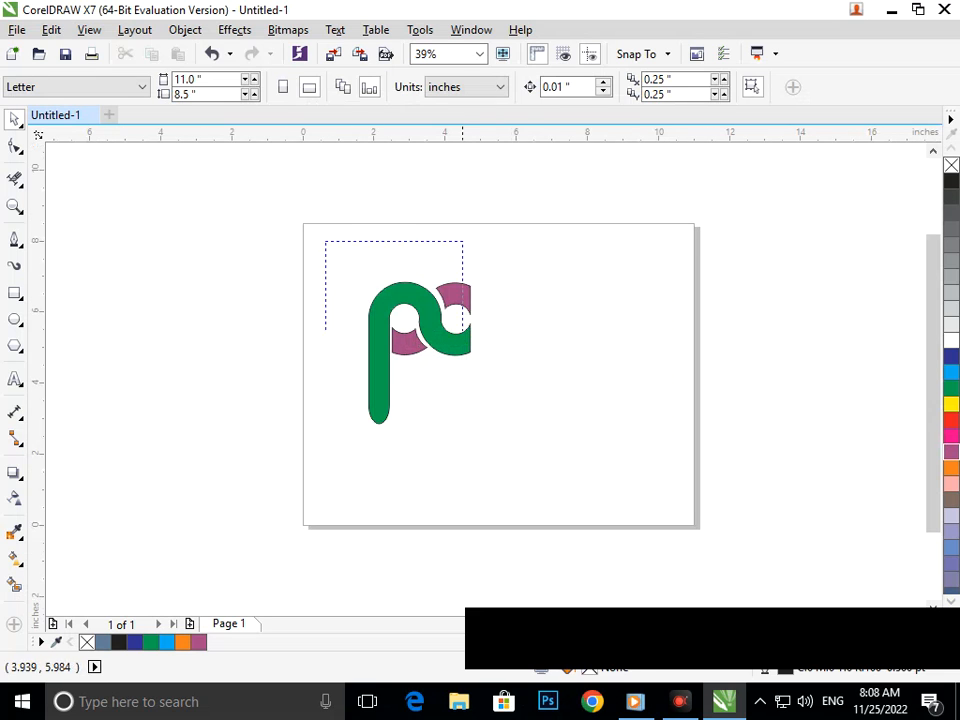
left_click_drag(419, 295, 529, 459)
left_click_drag(455, 353, 521, 362)
left_click(517, 451)
left_click_drag(388, 236, 636, 466)
mouse_move(428, 434)
left_mouse_down()
mouse_move(400, 478)
mouse_move(423, 429)
left_mouse_up()
left_click_drag(391, 499, 408, 476)
left_click(495, 473)
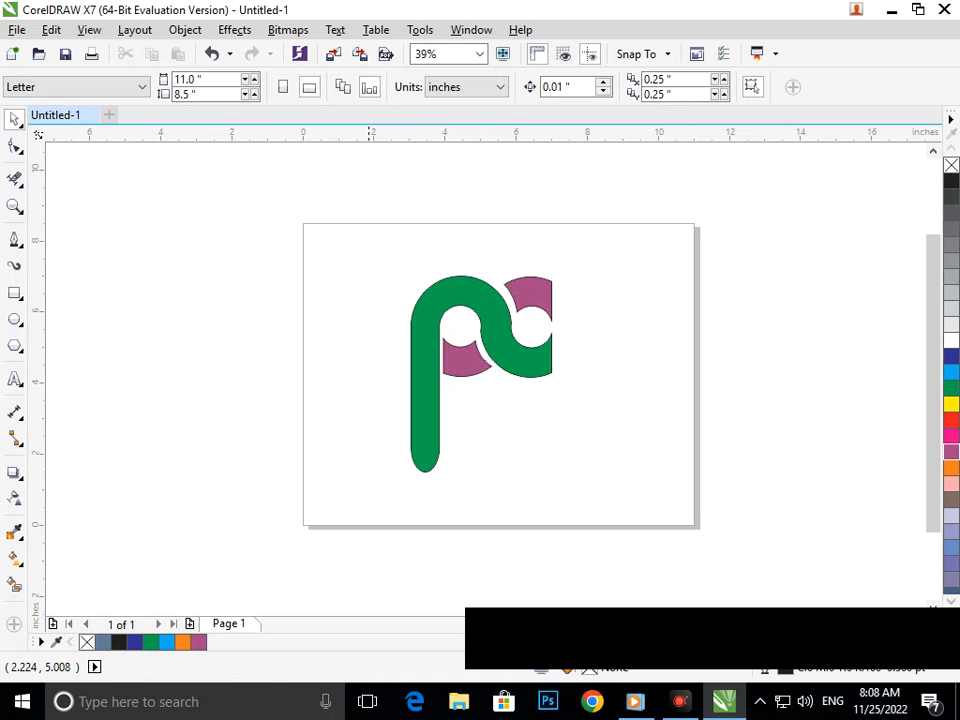
left_click_drag(287, 221, 716, 540)
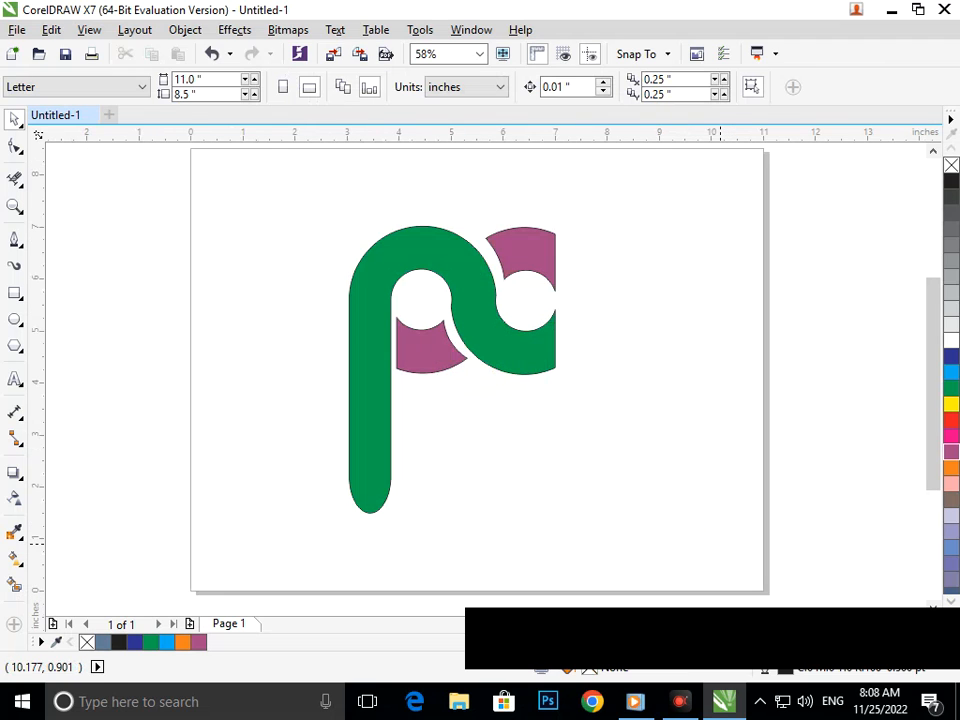